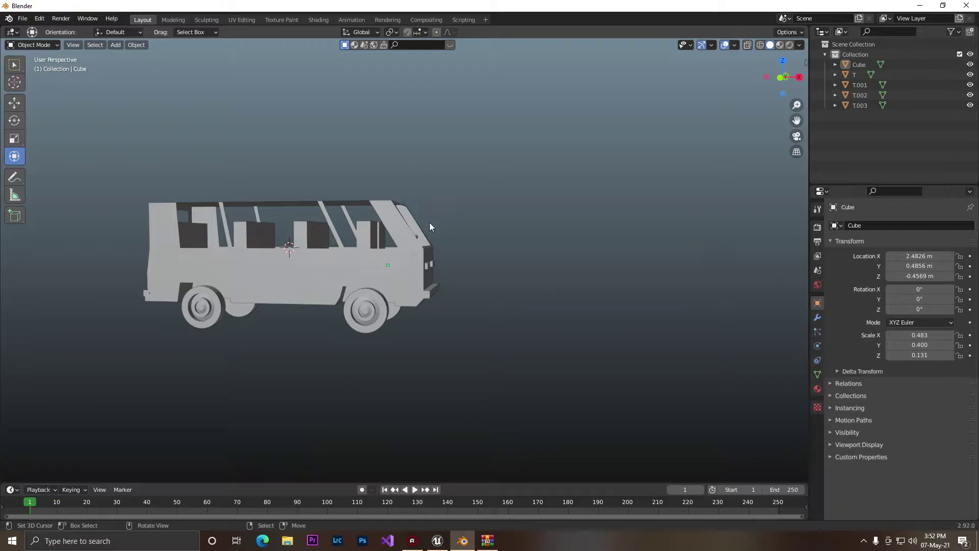
Inspect the van model from several sides, checking that the body and the wheels are separate objects
click(406, 265)
middle_drag(470, 237, 680, 227)
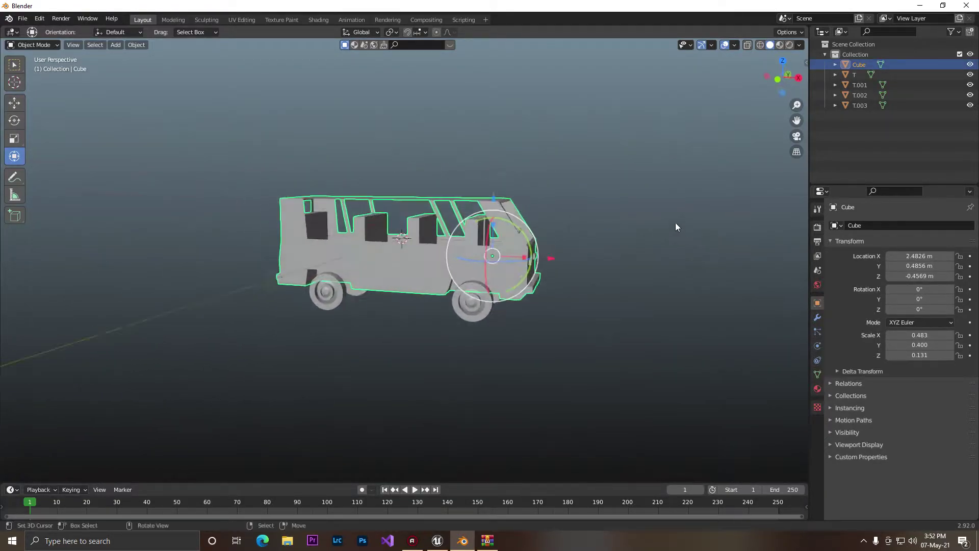
click(318, 20)
mouse_move(512, 247)
middle_down()
mouse_move(571, 145)
mouse_move(536, 142)
mouse_move(594, 148)
middle_up()
click(151, 21)
right_click(573, 214)
click(488, 289)
click(329, 289)
middle_drag(329, 289, 381, 285)
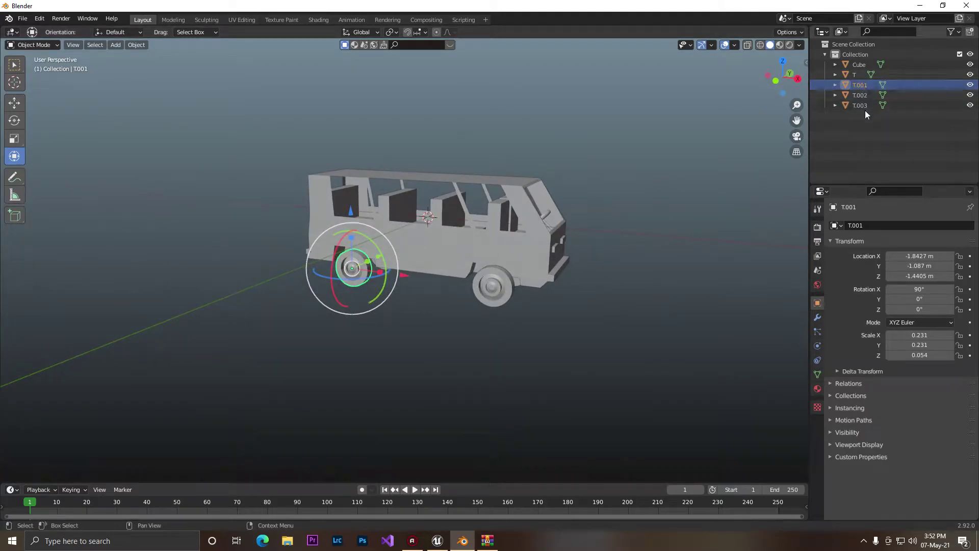
click(648, 160)
middle_drag(644, 160, 590, 274)
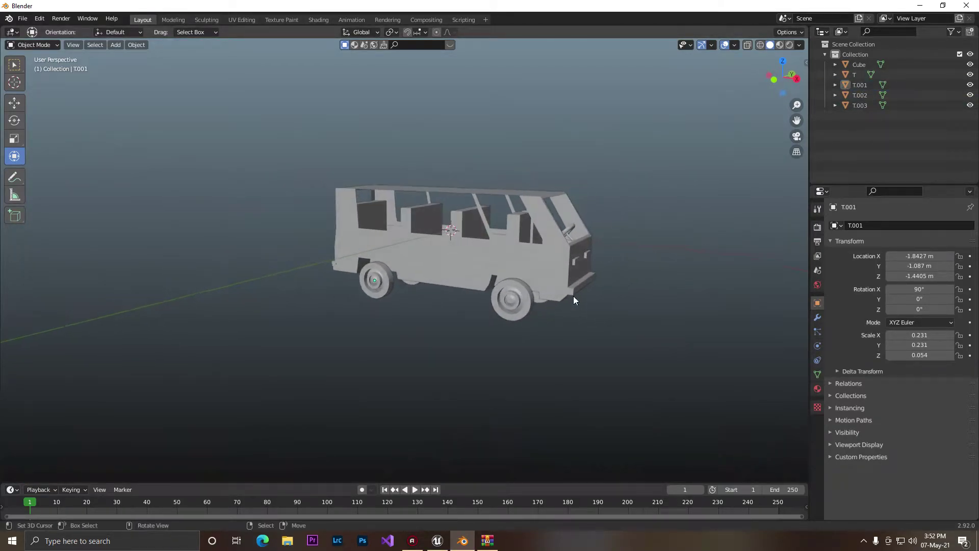
Switch to Unreal Editor, open the lowpoly_car1_Skeleton asset, and examine the RL and Root bones on the car
click(438, 541)
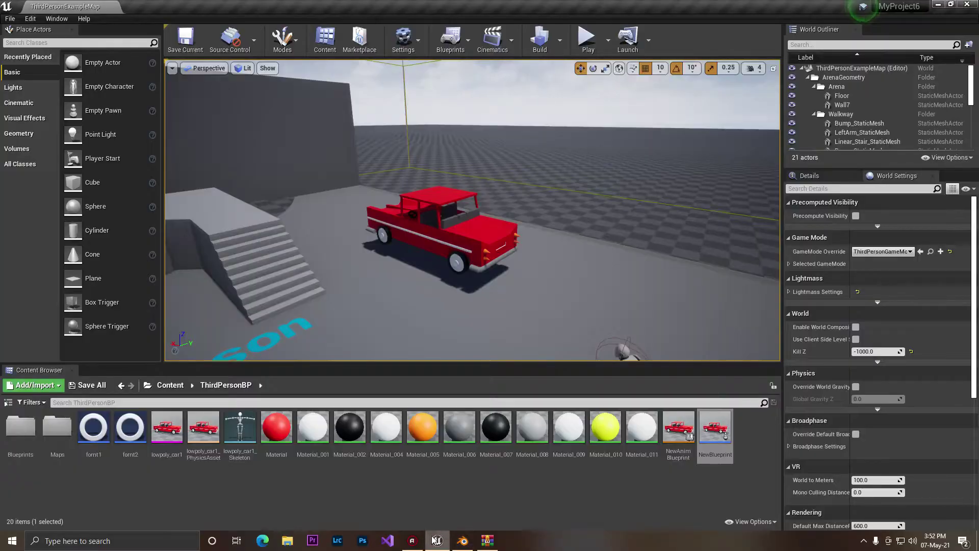
double_click(247, 413)
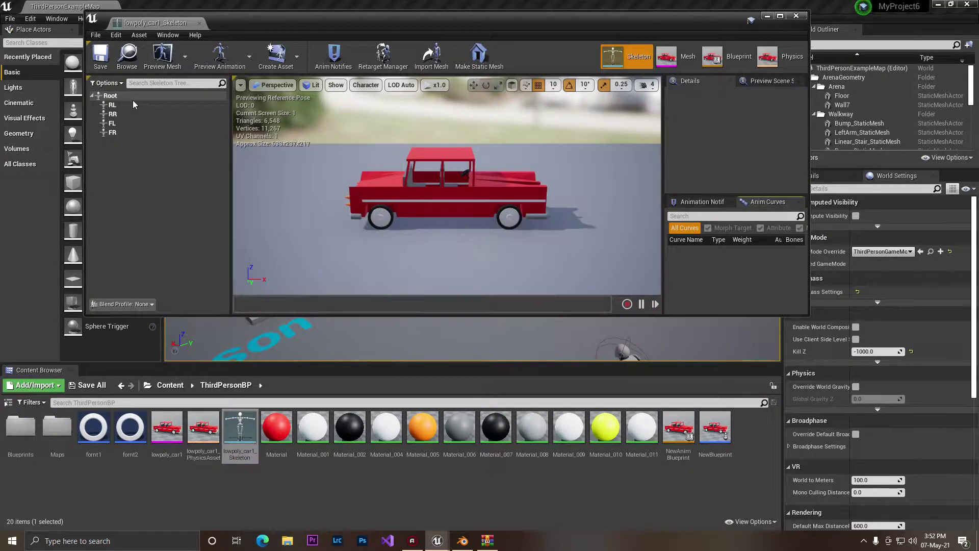
click(126, 104)
right_drag(337, 194, 535, 183)
key(w)
right_drag(612, 191, 337, 204)
click(110, 95)
right_drag(457, 211, 458, 211)
key(a)
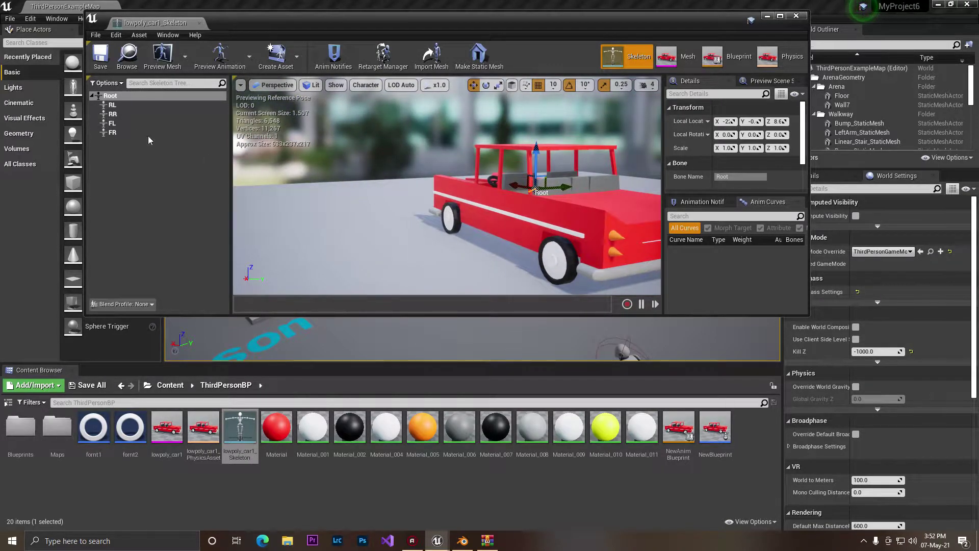
Examine where the remaining wheel bones FL, FR and RR sit on the car skeleton
click(125, 123)
key(s)
right_drag(440, 179, 413, 204)
key(d)
click(127, 135)
key(d)
key(a)
key(s)
key(d)
click(122, 113)
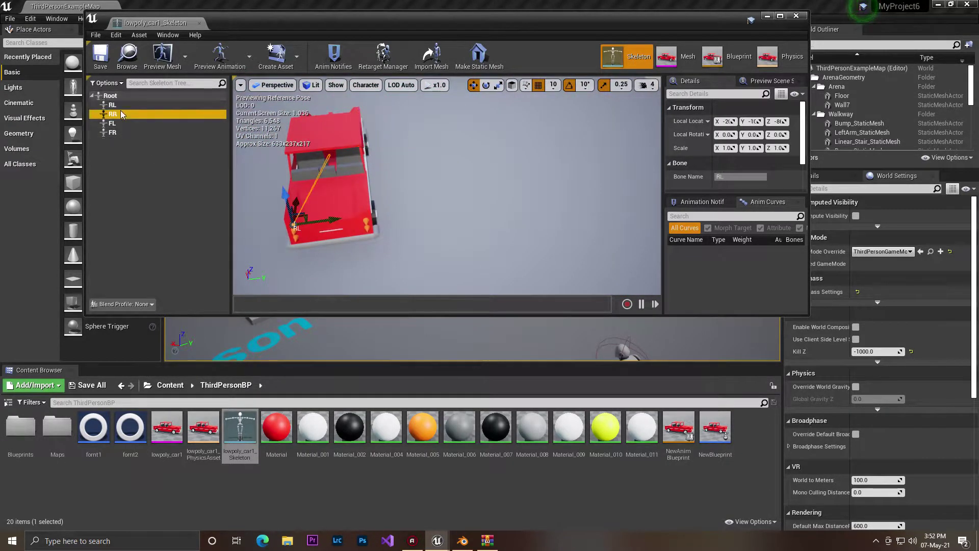
Switch to Blender and assign the van body Cube as the Vehicle Base in the UE4 Vehicle rigging add-on
click(463, 541)
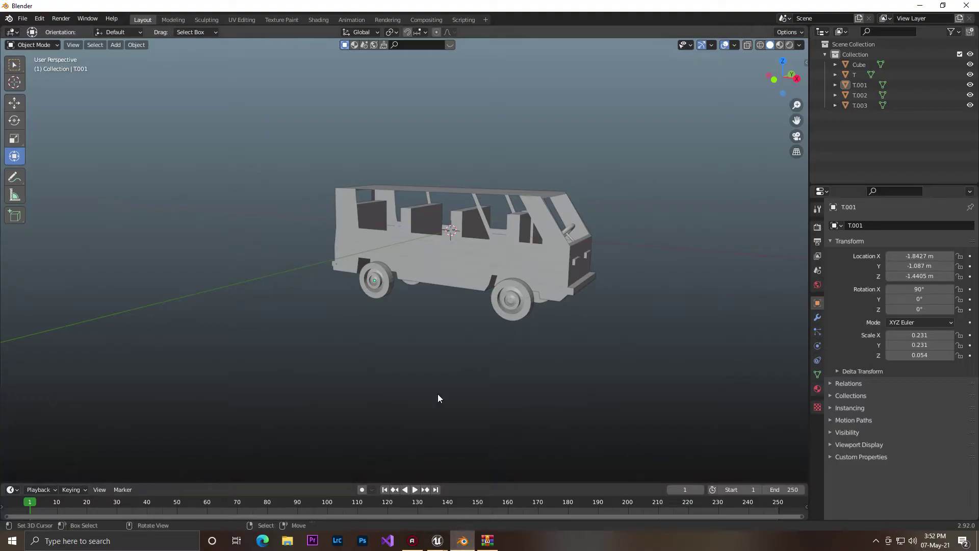
middle_drag(506, 152, 522, 148)
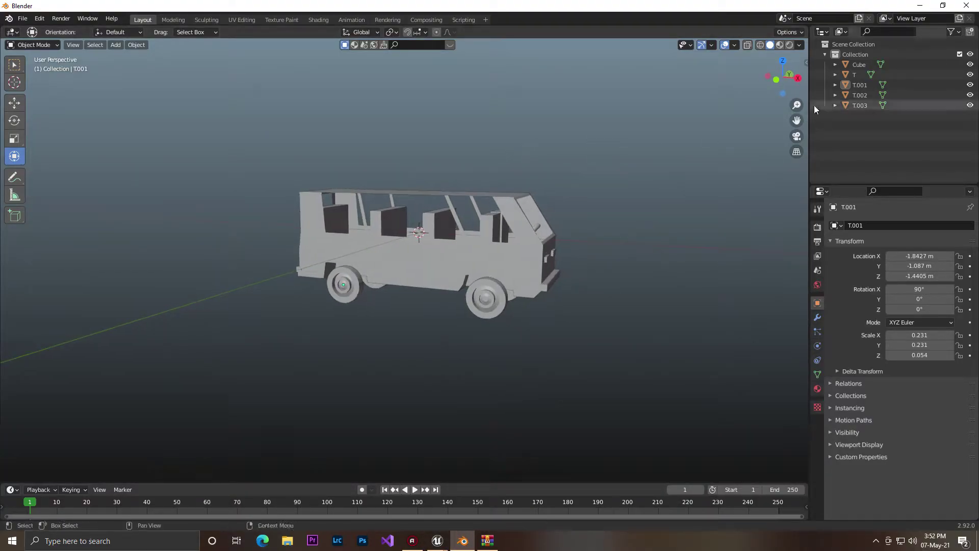
click(804, 61)
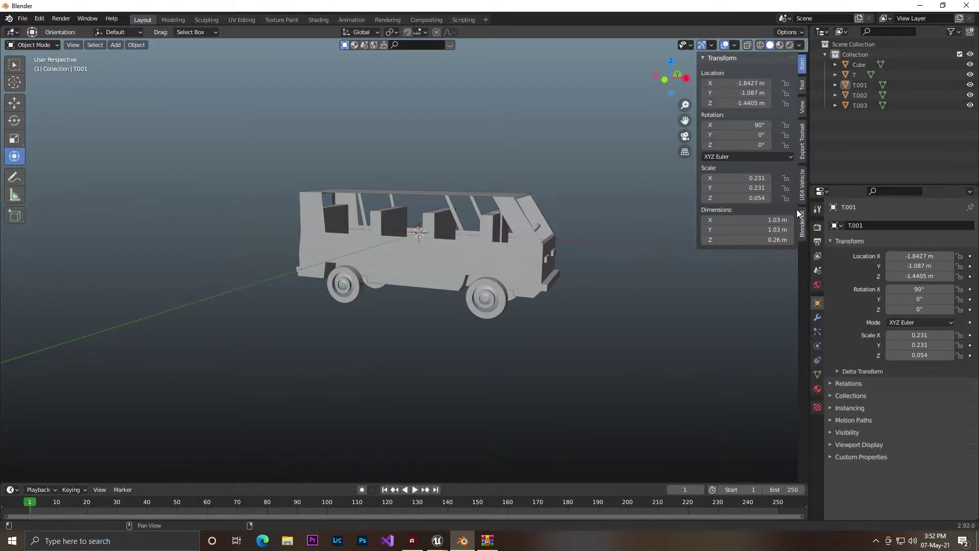
click(803, 186)
right_click(499, 178)
click(789, 86)
click(434, 269)
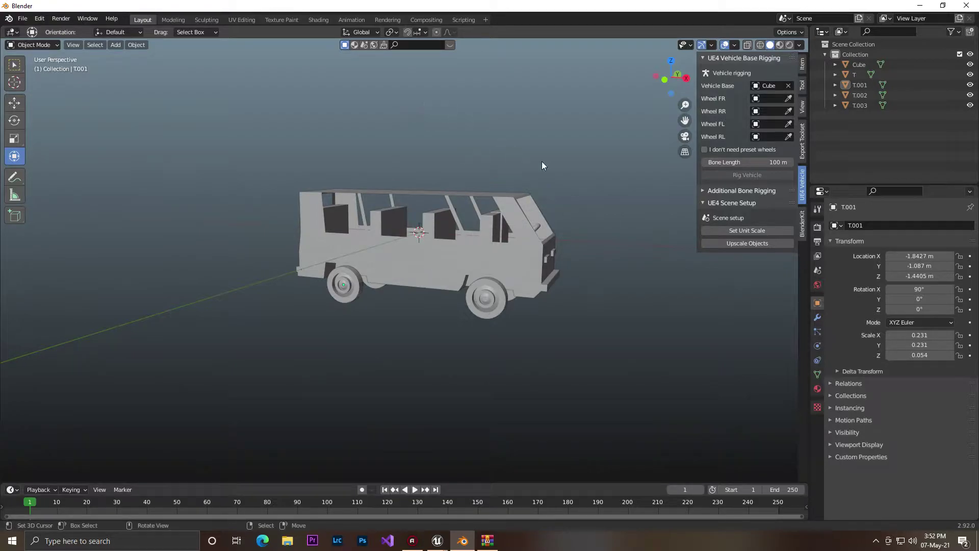
Assign the front wheels in the vehicle rigging settings: T as Wheel FR and T.002 as Wheel FL
key(a)
key(alt+a)
mouse_move(625, 144)
middle_down()
mouse_move(583, 154)
mouse_move(607, 147)
middle_up()
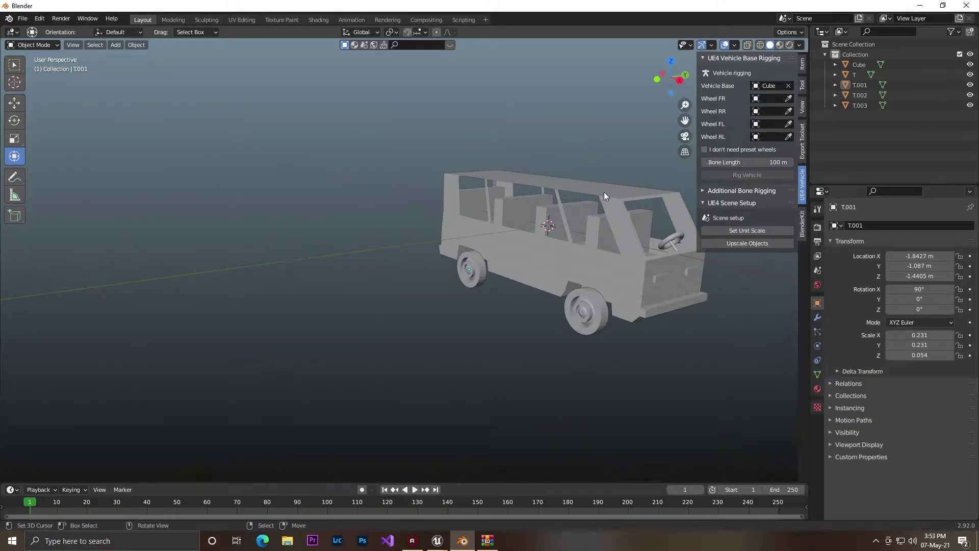
click(789, 98)
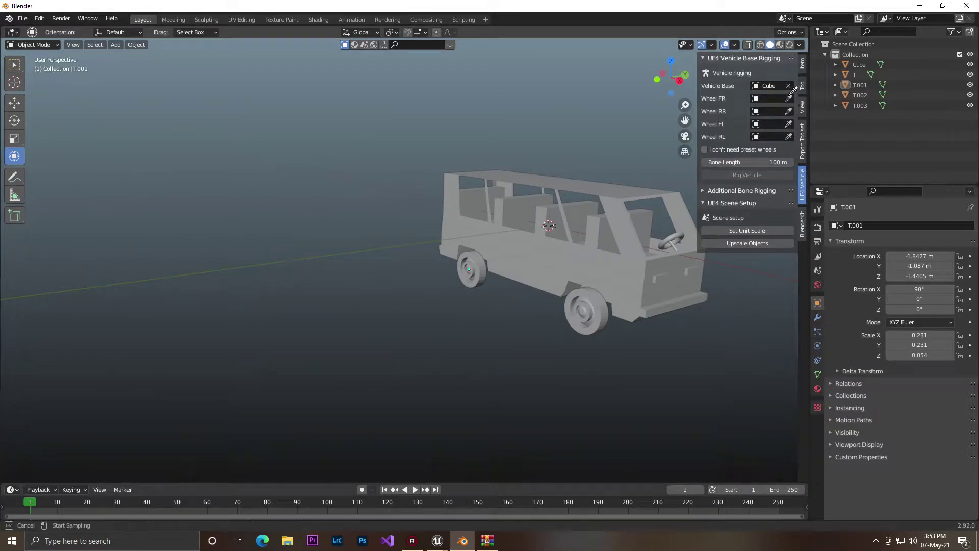
click(587, 301)
middle_drag(712, 354, 591, 328)
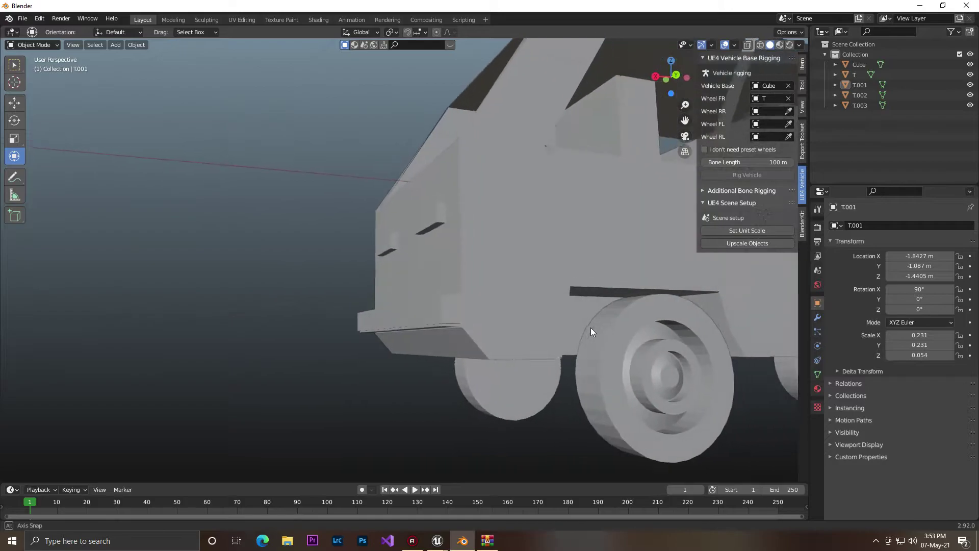
click(789, 124)
click(606, 299)
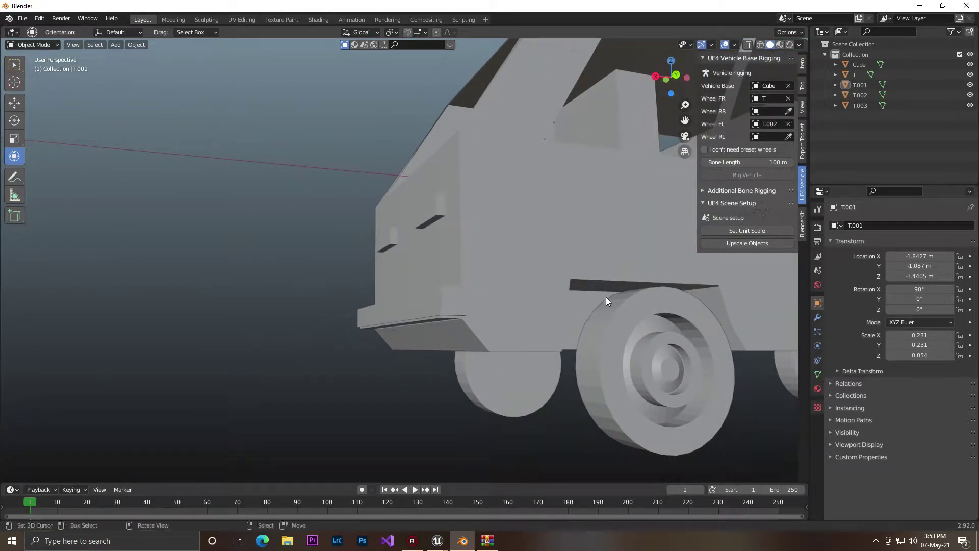
Assign the rear wheels in the vehicle rigging settings: T.003 as Wheel RR and T.001 as Wheel RL
middle_drag(591, 247, 486, 255)
scroll(434, 272, down, 4)
middle_drag(414, 271, 459, 270)
click(789, 112)
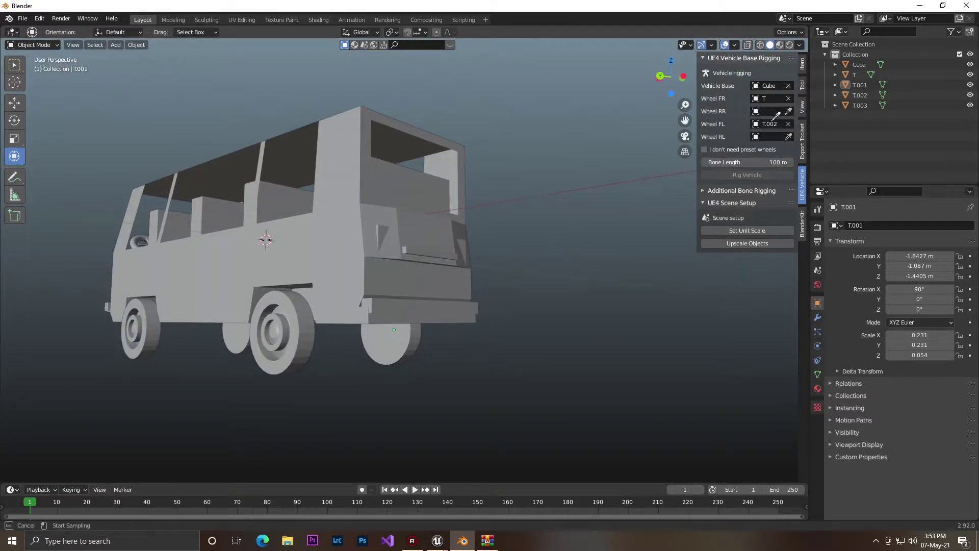
click(312, 317)
click(790, 137)
click(398, 335)
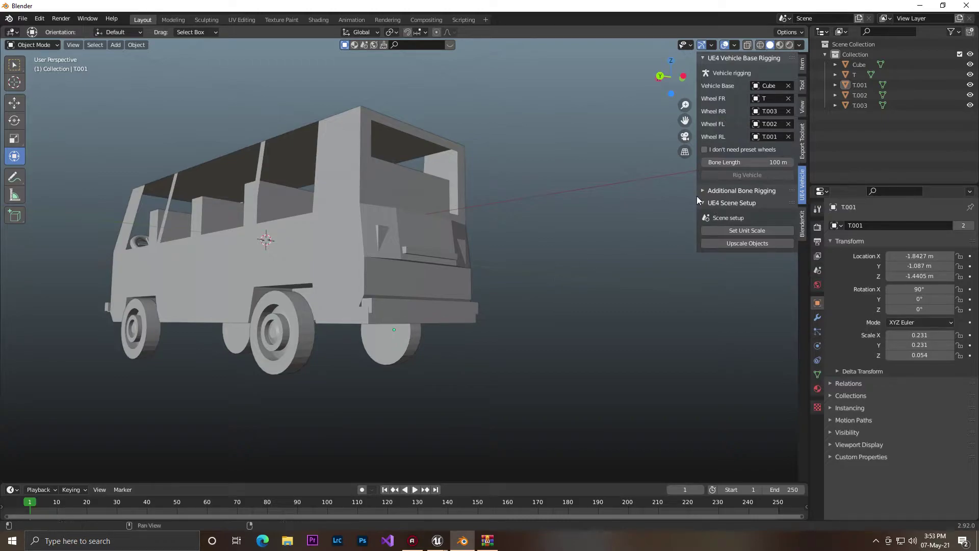
Apply the UE4 unit scale to the scene
click(745, 232)
middle_drag(579, 236, 684, 193)
Try to rig the vehicle without upscaling its objects, and undo the rigging
click(765, 175)
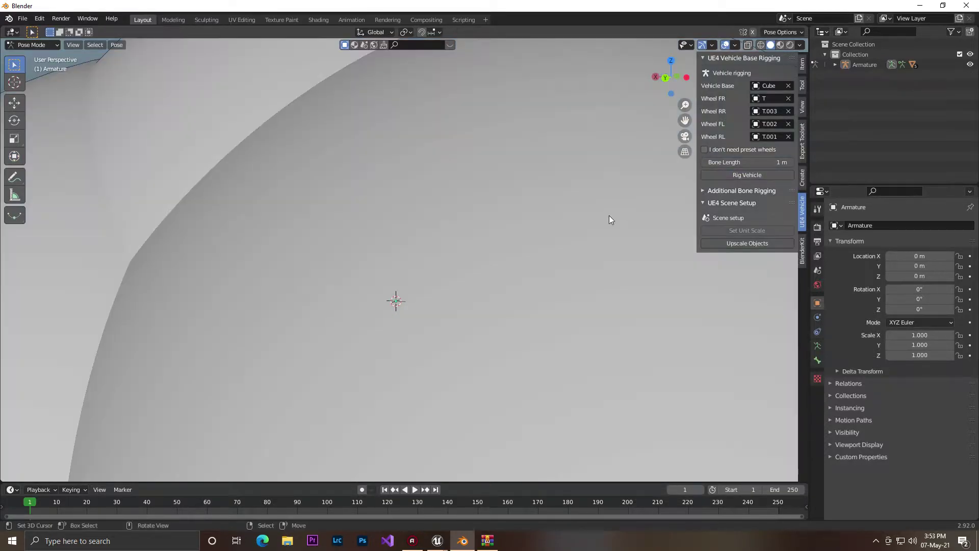
scroll(621, 218, down, 6)
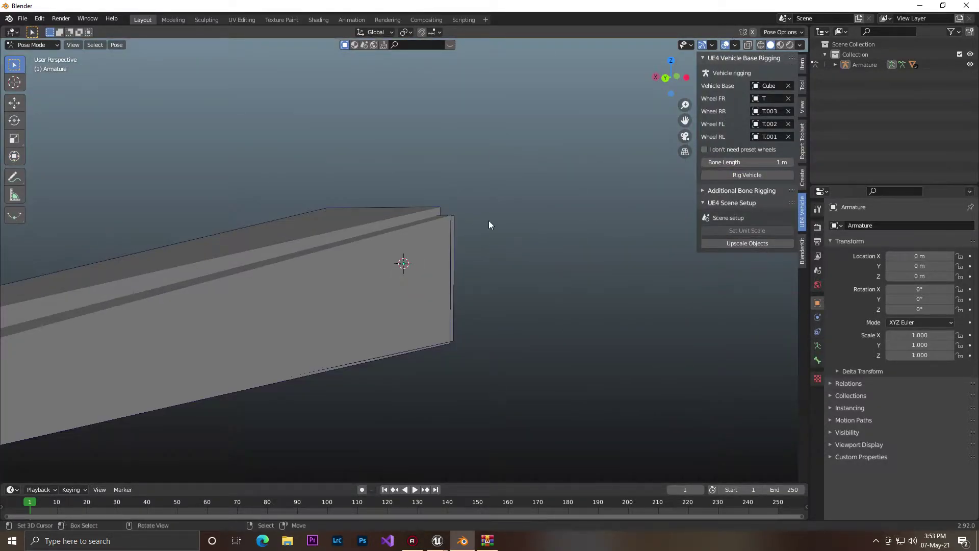
key(ctrl+z)
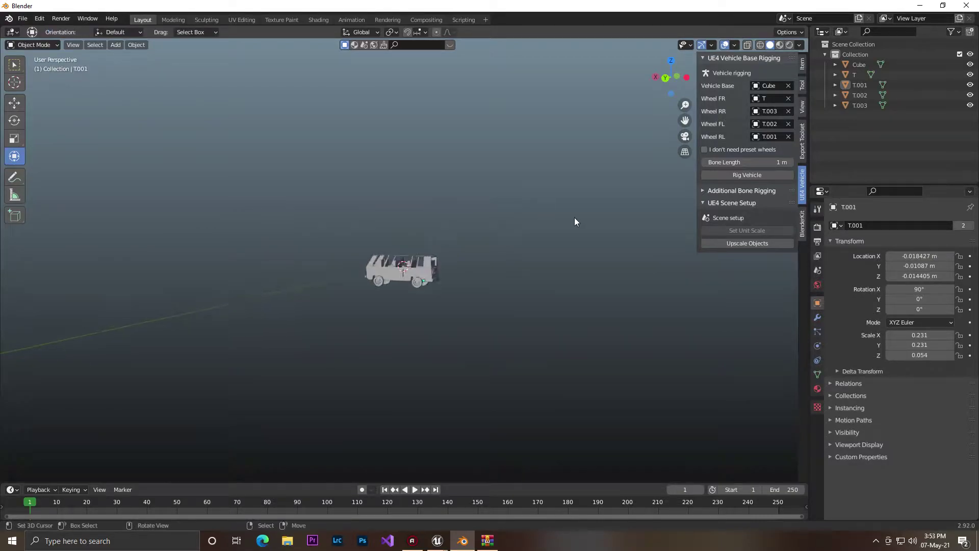
Upscale the van's objects for UE4, rig the vehicle, and check the bones from several angles
click(719, 243)
scroll(580, 258, down, 6)
scroll(531, 256, down, 5)
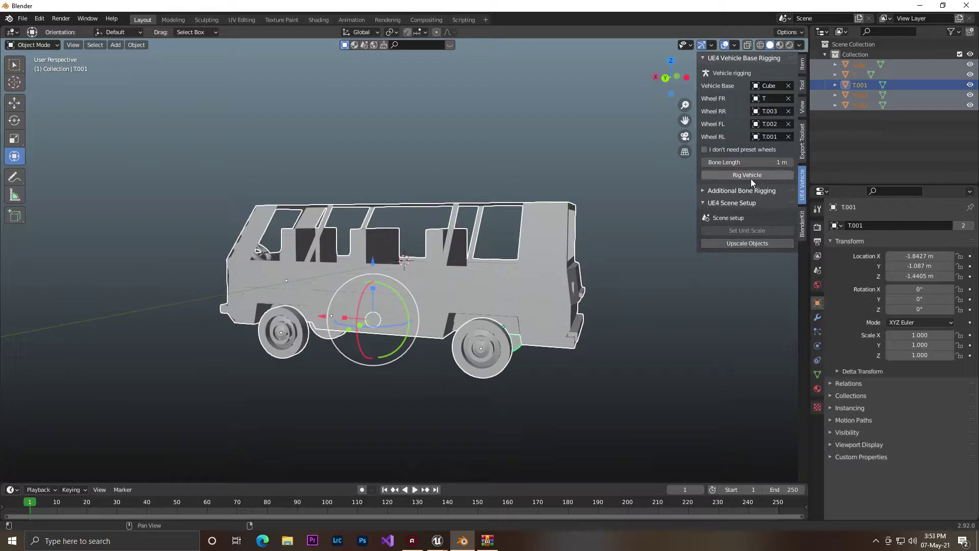
click(751, 176)
middle_drag(591, 204, 245, 207)
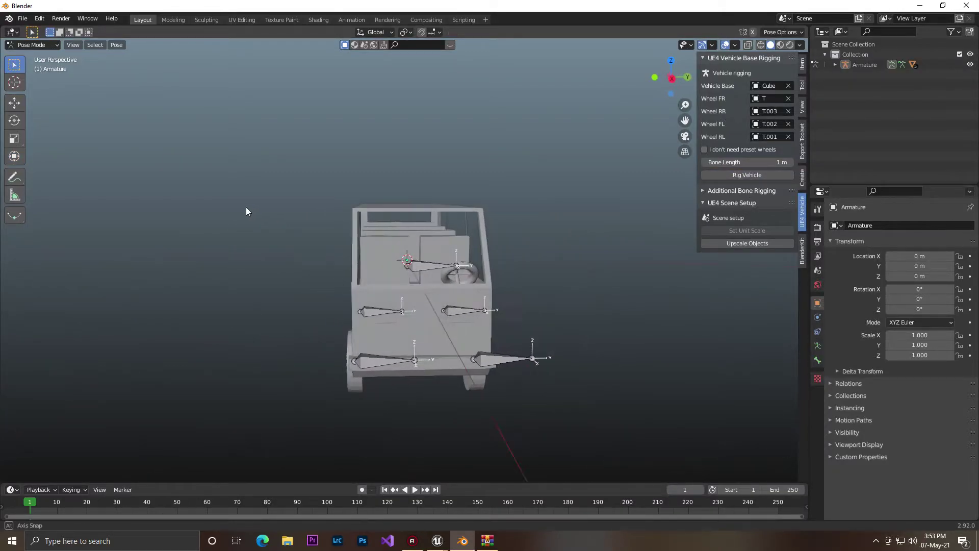
middle_drag(531, 249, 592, 213)
Start an FBX export into the Downloads folder with the file name lowpolybus1.fbx
click(22, 19)
mouse_move(46, 167)
click(165, 227)
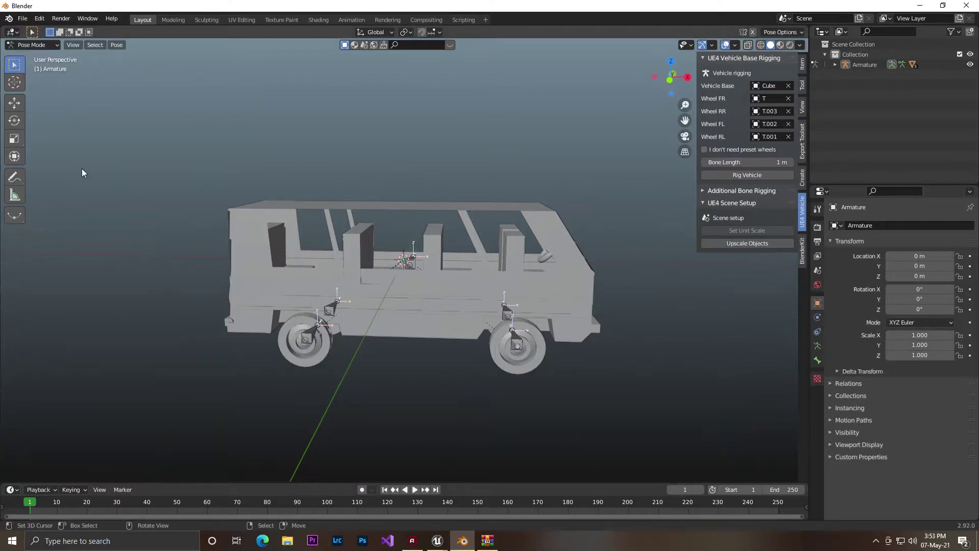
click(22, 19)
mouse_move(84, 167)
click(150, 227)
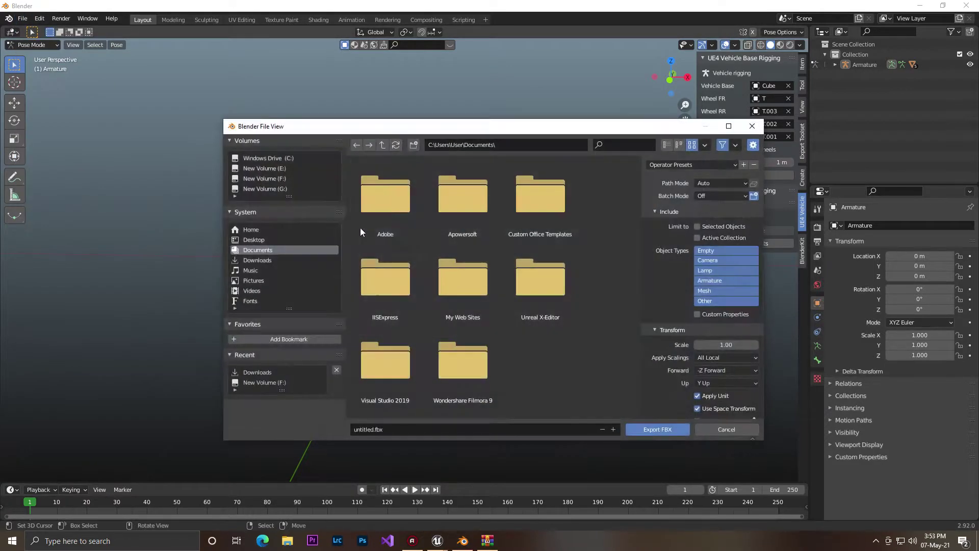
click(261, 260)
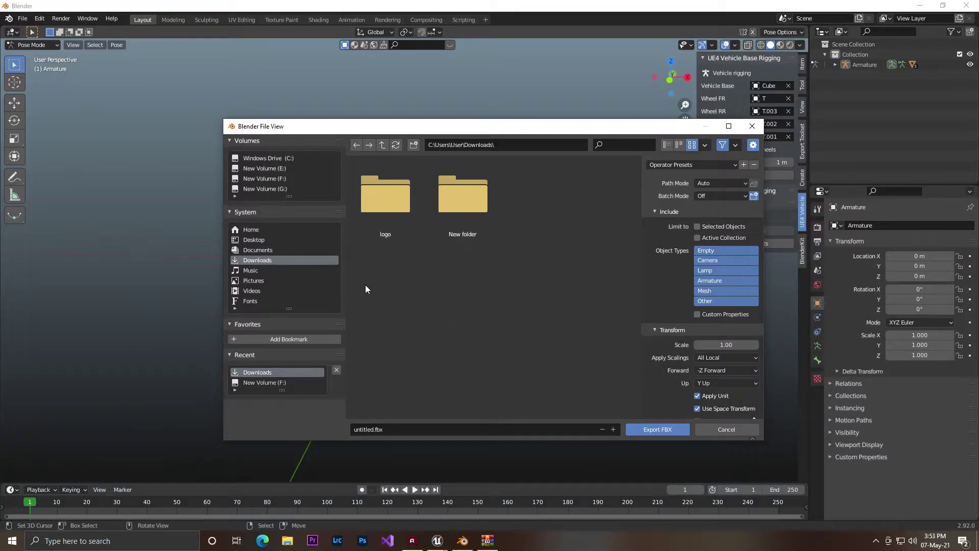
click(393, 427)
click(384, 430)
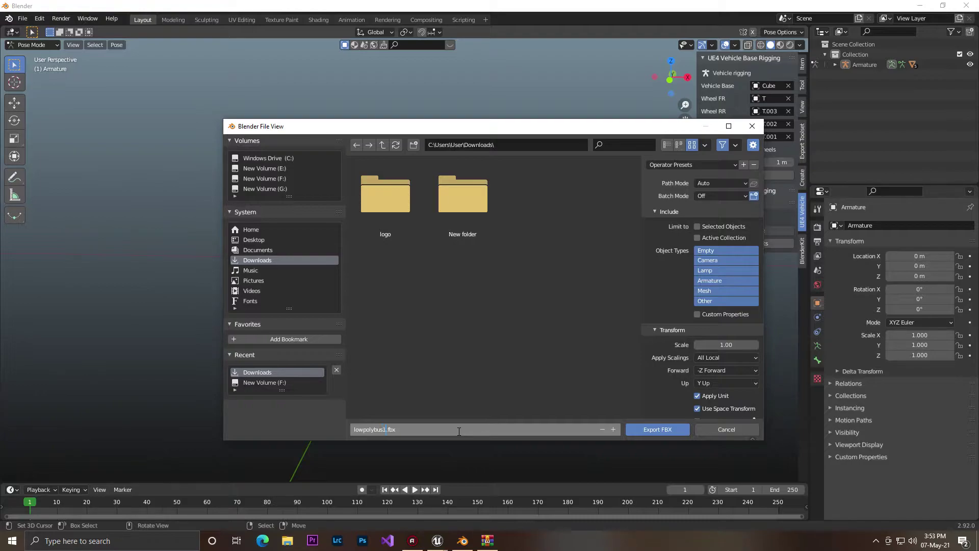
key(Return)
Limit the FBX export's object types to Armature and Mesh
click(714, 251)
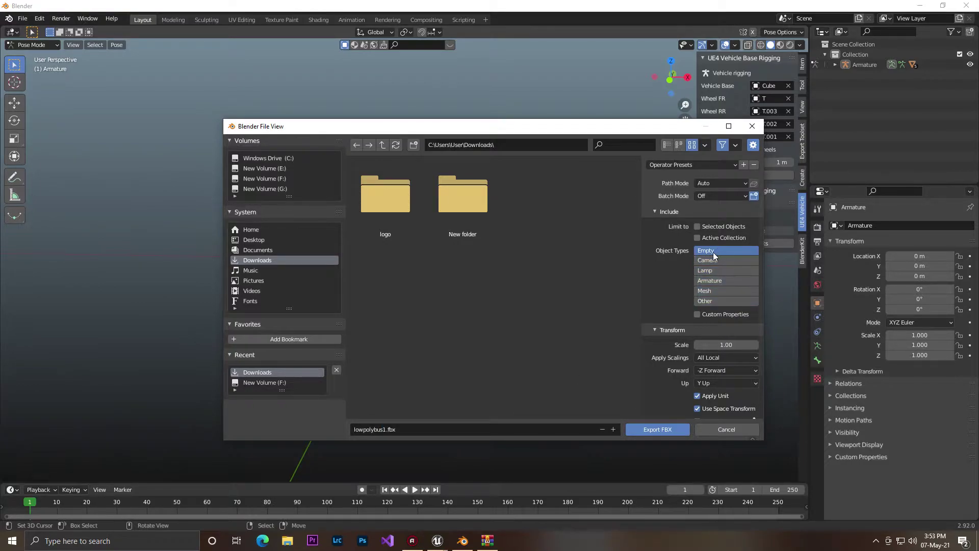
click(707, 290)
shift+click(715, 280)
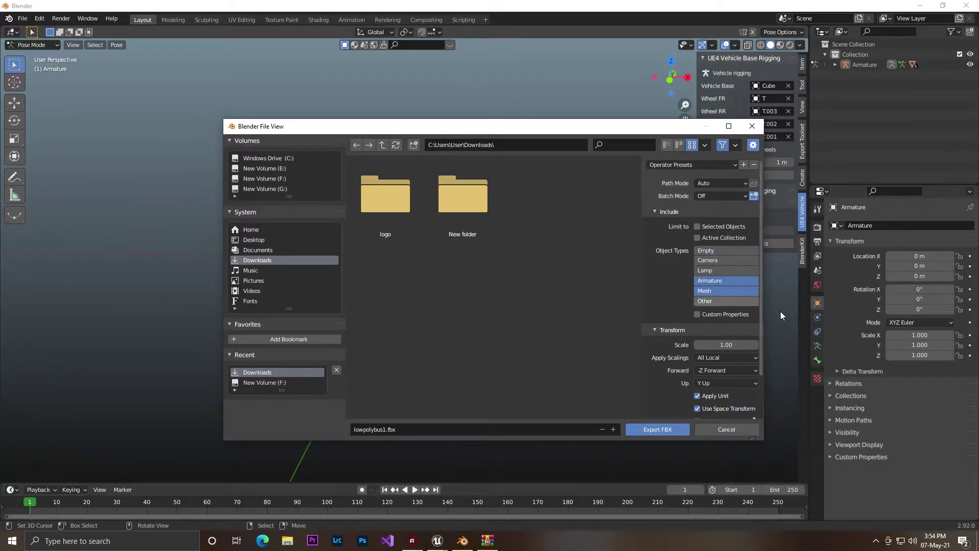
Set the export's geometry smoothing to Face, check that Add Leaf Bones is off, and export the FBX
scroll(663, 289, down, 2)
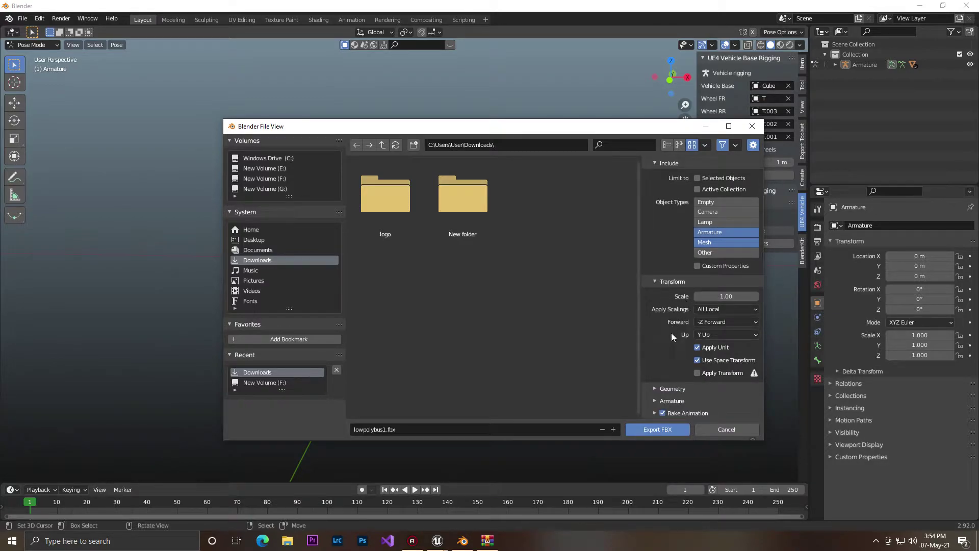
click(663, 390)
scroll(667, 372, down, 3)
click(723, 334)
click(713, 357)
click(655, 400)
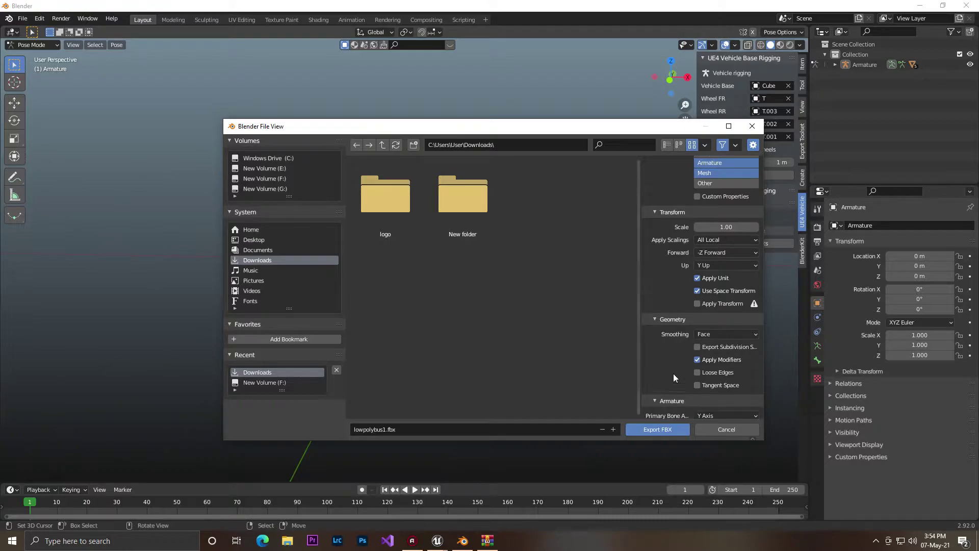
scroll(669, 381, down, 3)
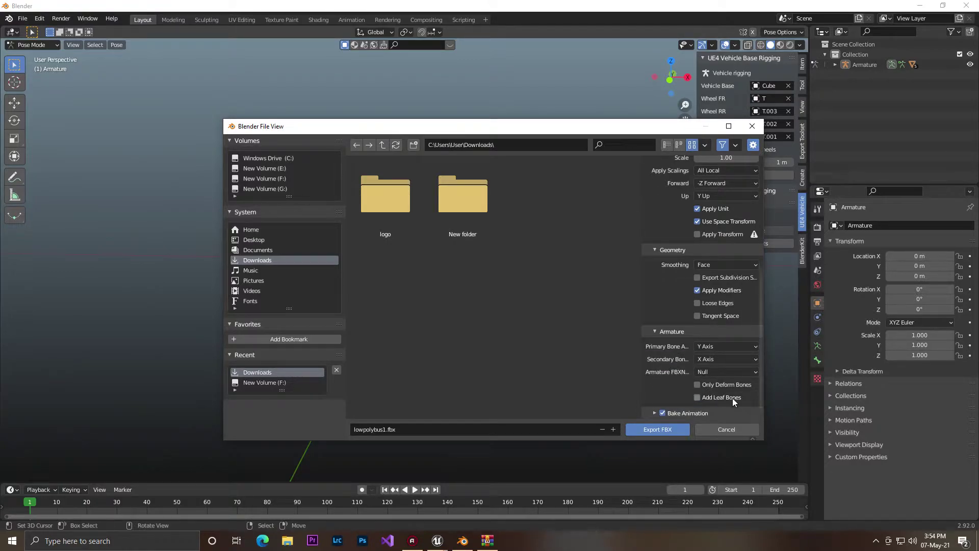
click(652, 427)
Switch to the MyProject6 Unreal Editor window, create a new folder inside Content, and open it
mouse_move(438, 540)
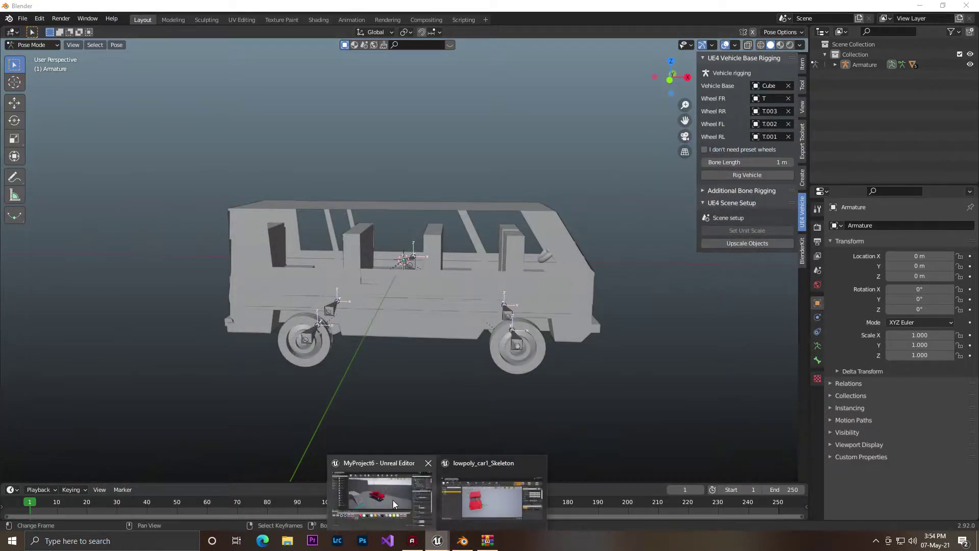
click(393, 499)
click(185, 385)
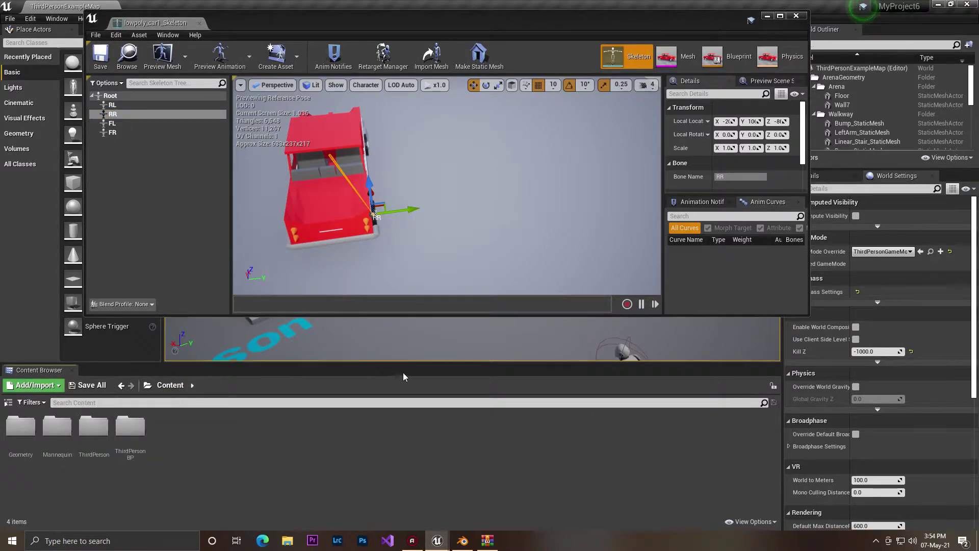
right_click(285, 457)
click(298, 155)
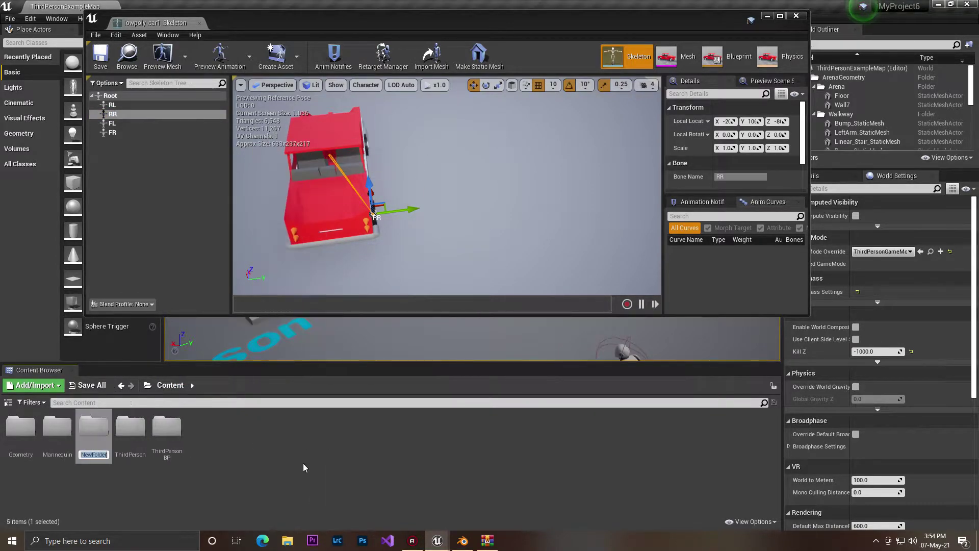
double_click(116, 446)
right_click(278, 428)
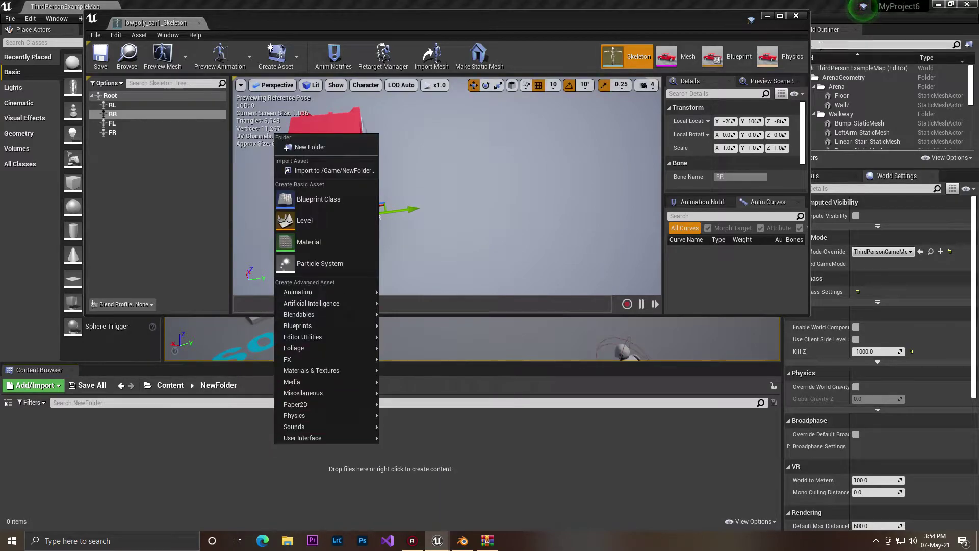
Close the lowpoly_car1 skeleton editor and choose lowpolybus1 from Downloads for import into NewFolder
click(797, 16)
right_click(188, 474)
click(232, 197)
click(49, 136)
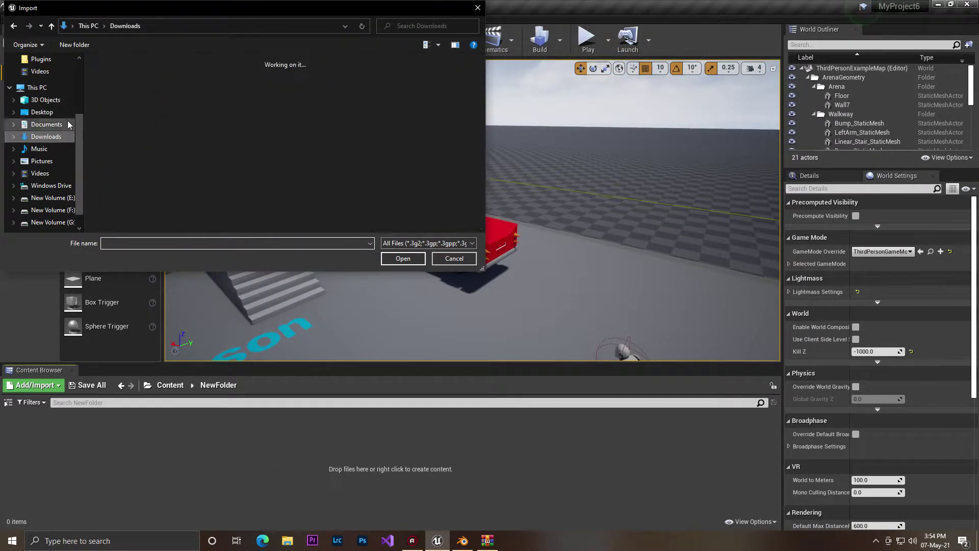
click(120, 91)
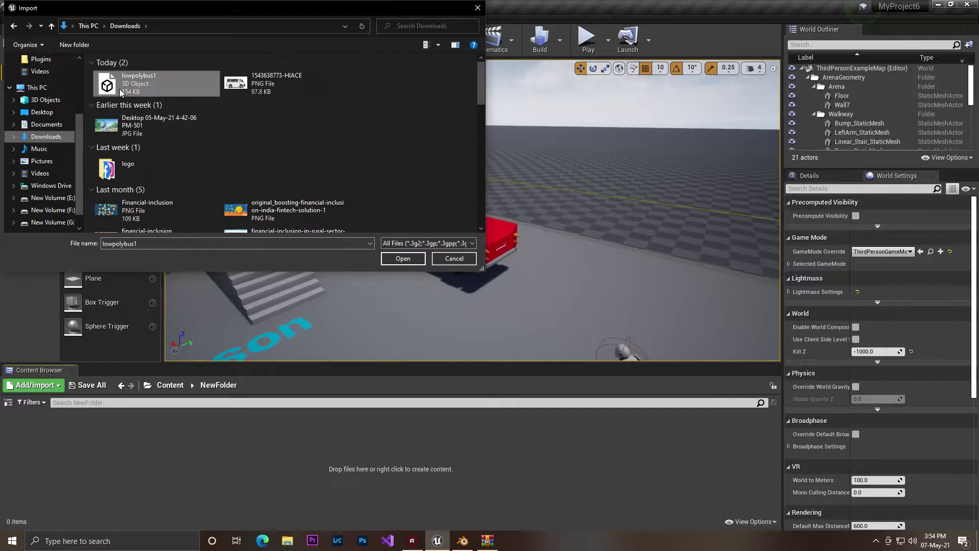
click(402, 259)
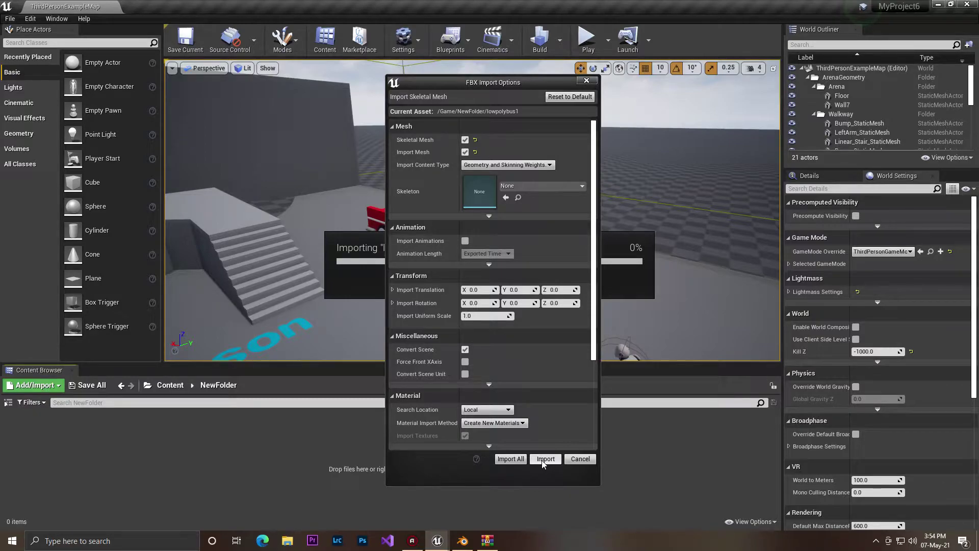
Import lowpolybus1 as a skeletal mesh, leaving its skeleton at None
click(532, 186)
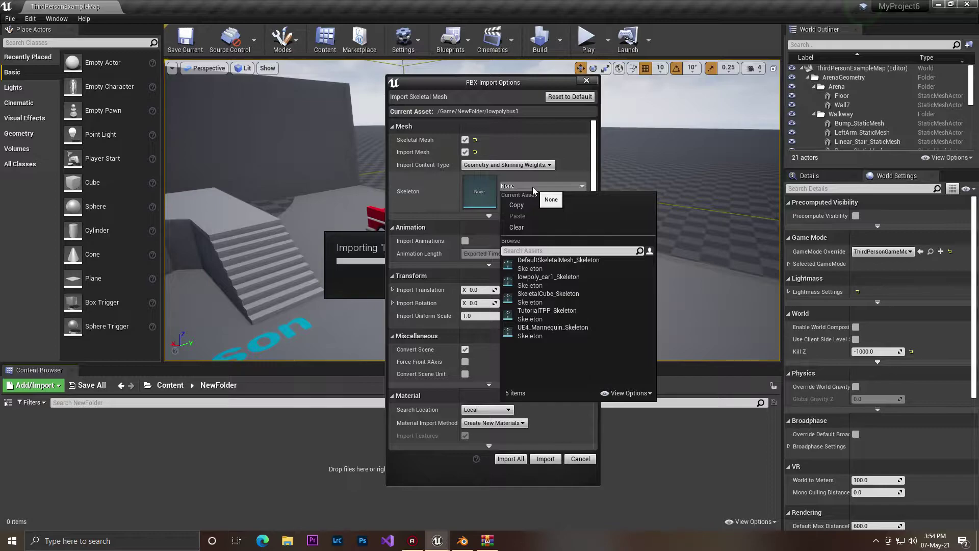
click(533, 187)
click(550, 462)
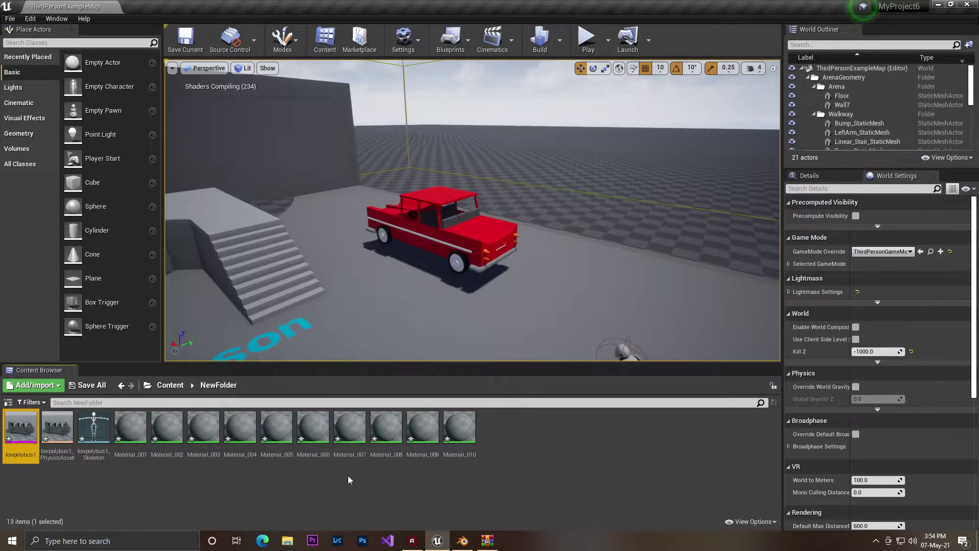
Save all the newly imported assets
right_drag(486, 320, 516, 300)
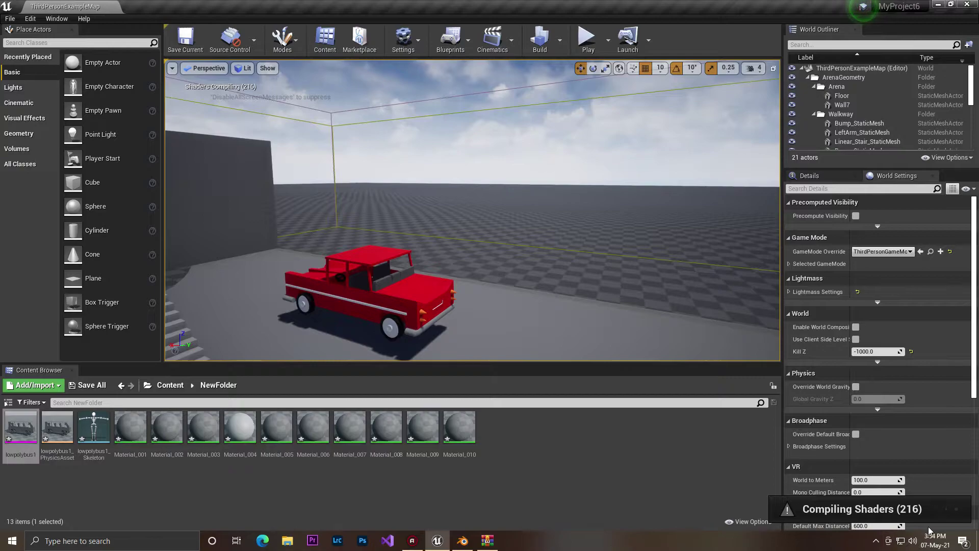
click(91, 386)
click(584, 364)
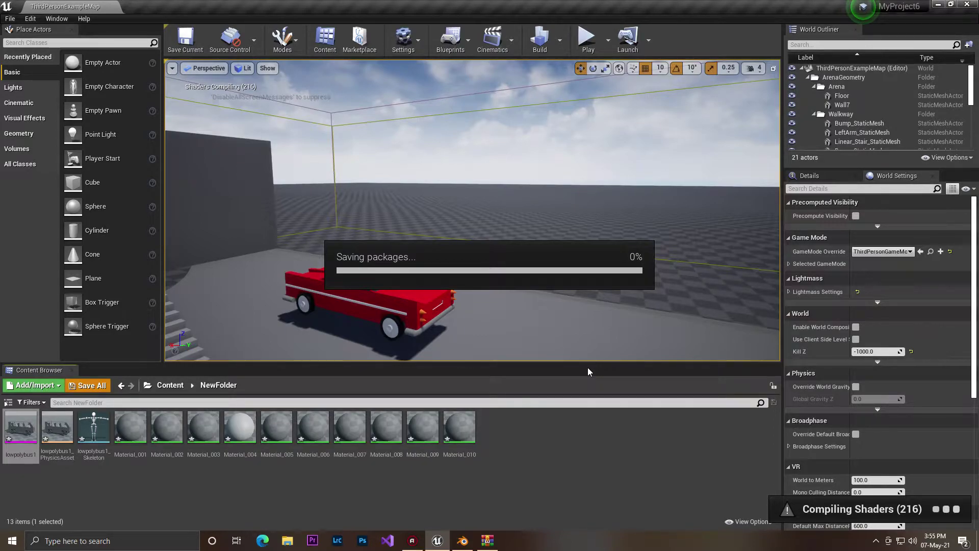
Place the lowpolybus1 mesh in the level to inspect it from several sides, and delete it again
right_drag(581, 322, 462, 348)
drag(24, 430, 402, 260)
mouse_move(402, 260)
right_down()
mouse_move(316, 263)
mouse_move(402, 260)
right_up()
drag(407, 231, 405, 140)
right_drag(405, 139, 597, 168)
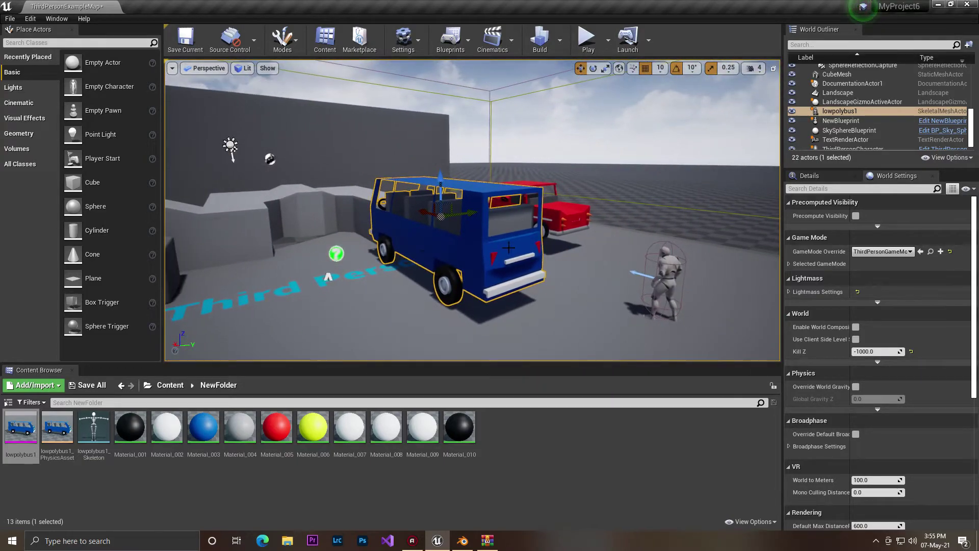
key(Delete)
key(w)
right_drag(207, 315, 229, 305)
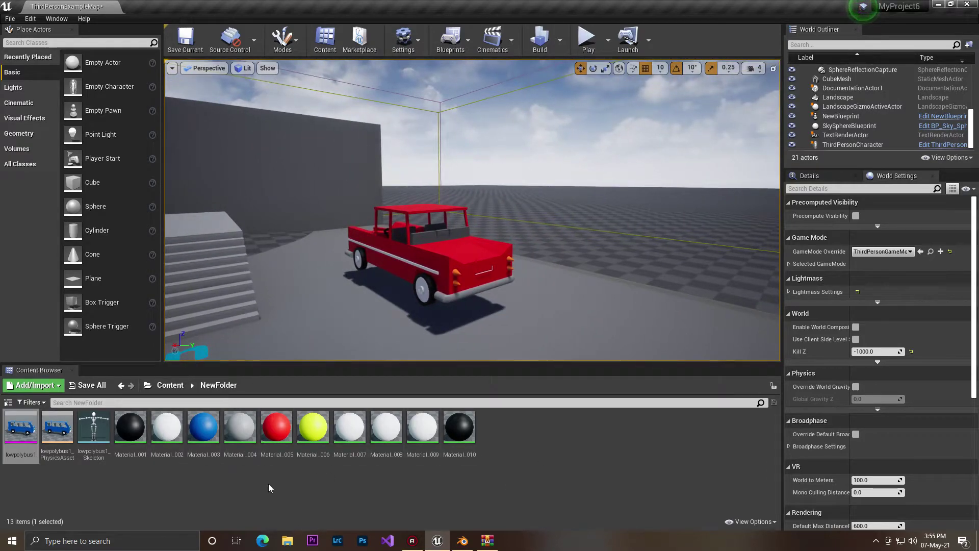
right_click(589, 438)
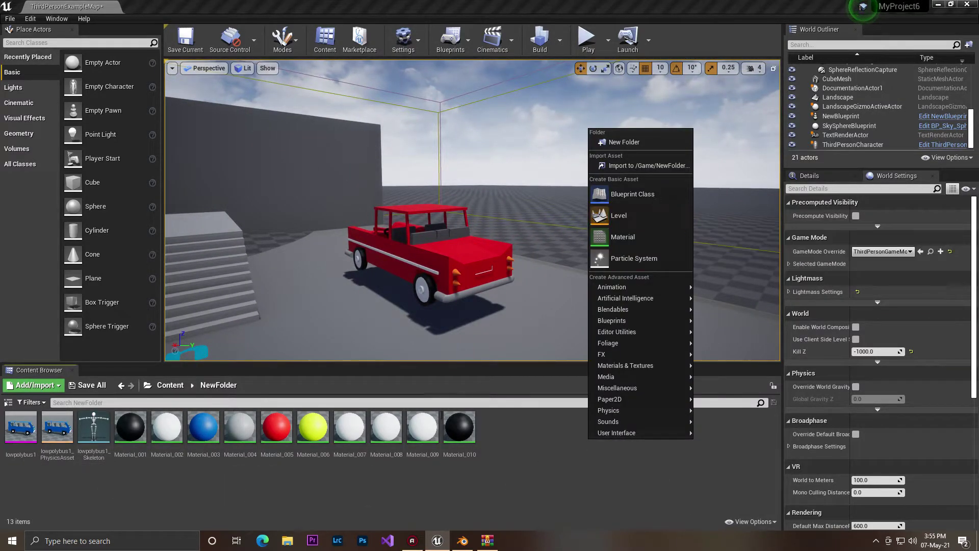
click(159, 389)
double_click(167, 426)
click(170, 386)
double_click(166, 427)
click(170, 385)
double_click(94, 426)
Create a Blueprint class in NewFolder with WheeledVehicle as its parent class
right_click(553, 444)
click(592, 208)
click(360, 311)
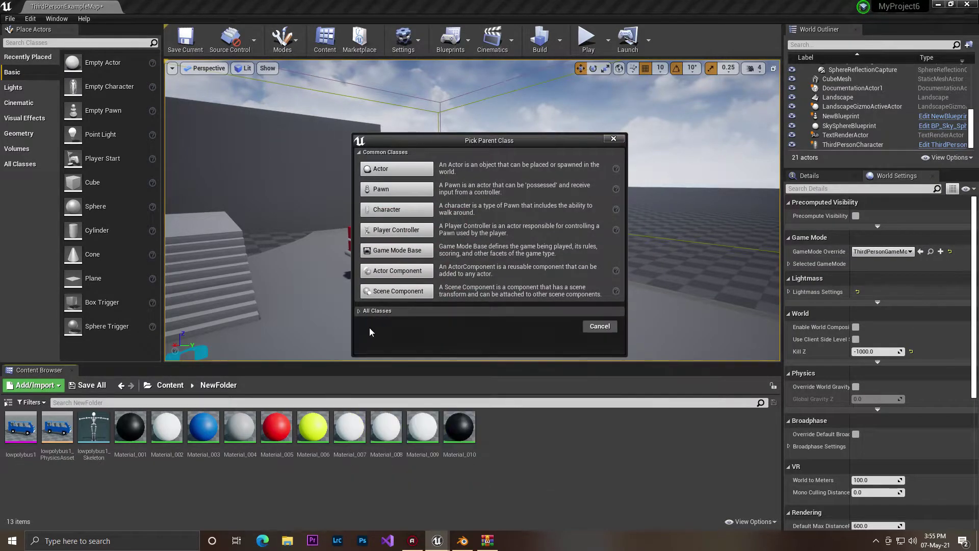
click(359, 312)
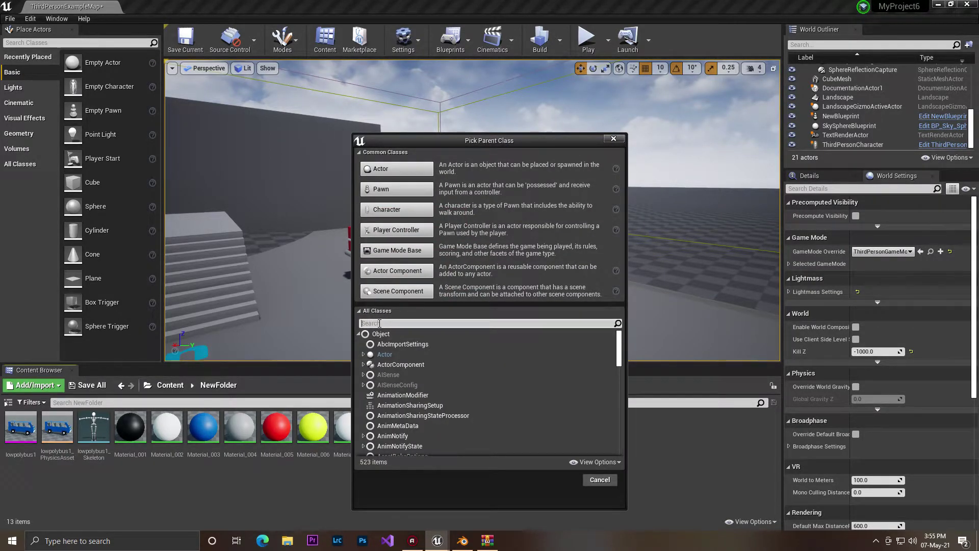
text(whee)
click(423, 364)
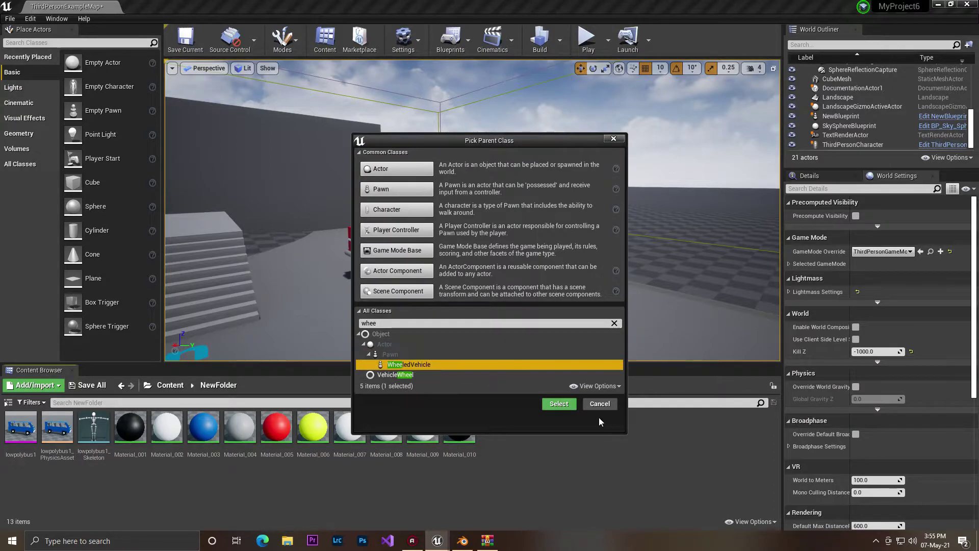
click(559, 403)
Rename the new wheeled vehicle blueprint as bus
right_click(496, 433)
click(522, 216)
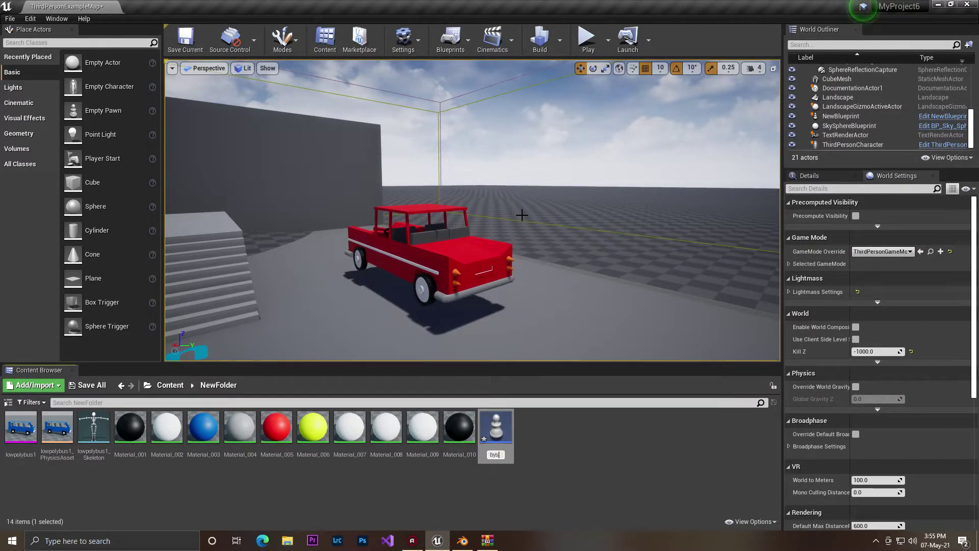
key(Return)
right_click(17, 450)
click(60, 222)
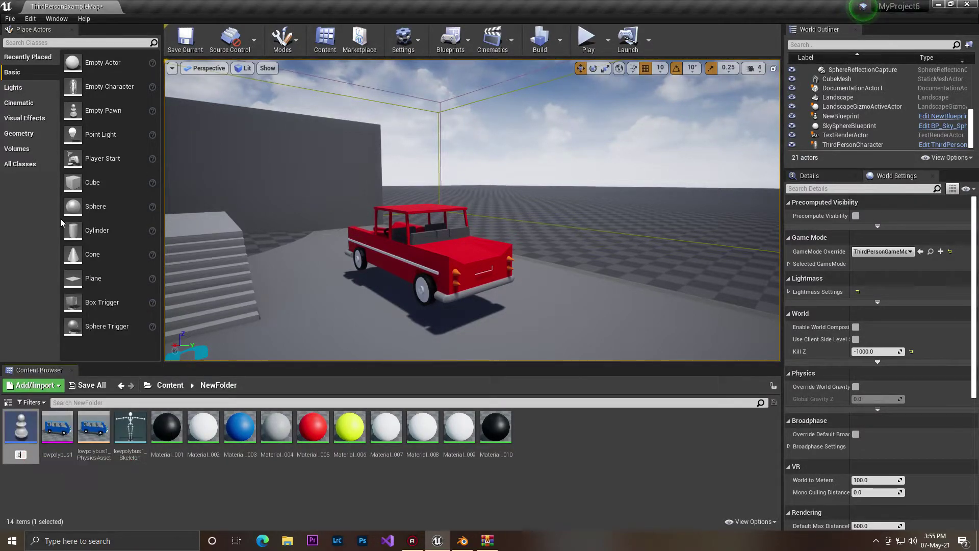
Open the bus blueprint, assign lowpolybus1 as the skeletal mesh of its Mesh component, and compile
double_click(13, 440)
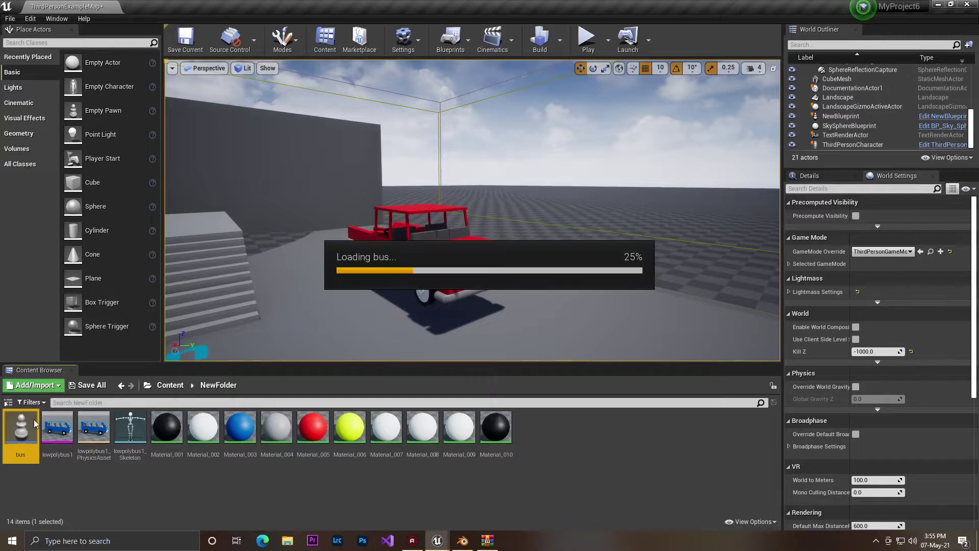
click(148, 87)
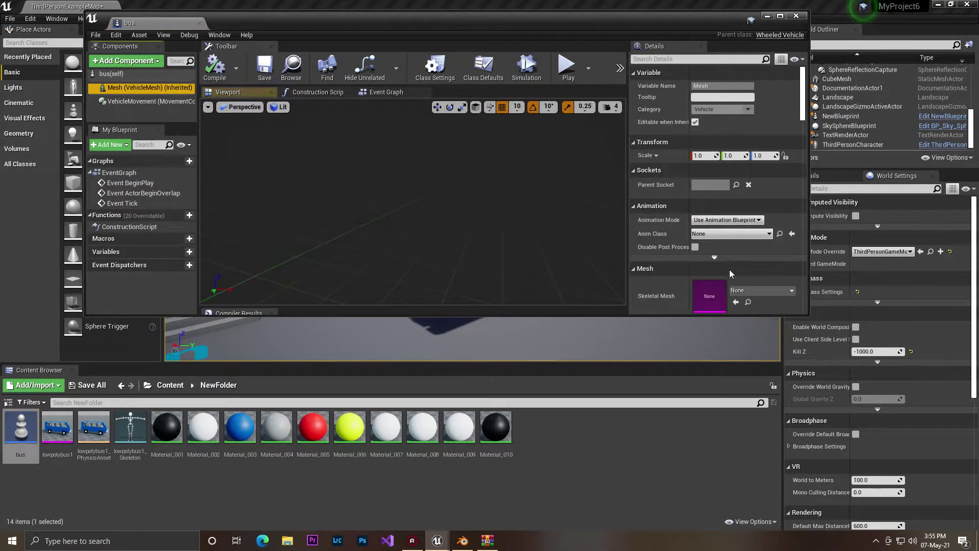
click(761, 290)
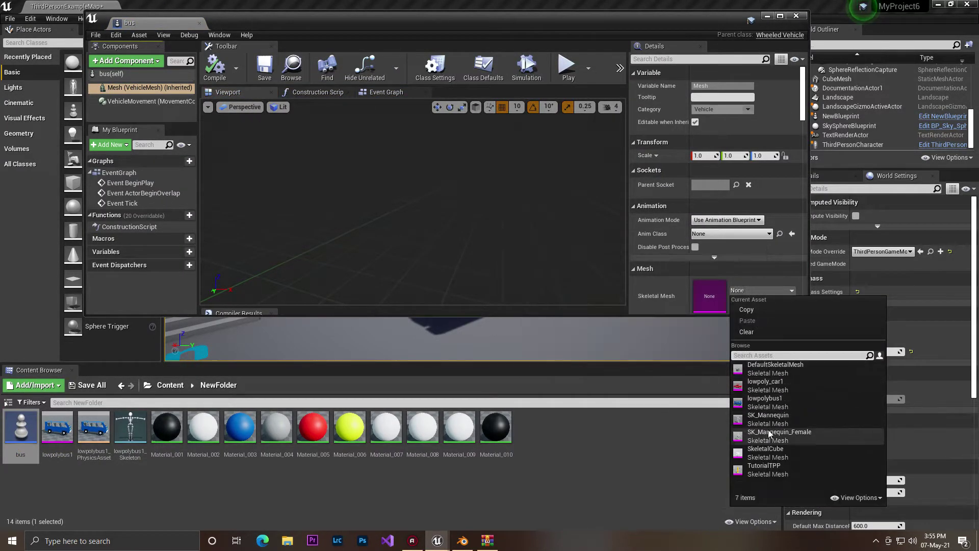
click(768, 403)
right_drag(431, 223, 459, 224)
click(215, 68)
Add a Camera component under the bus's mesh and maximize the blueprint editor window
click(133, 62)
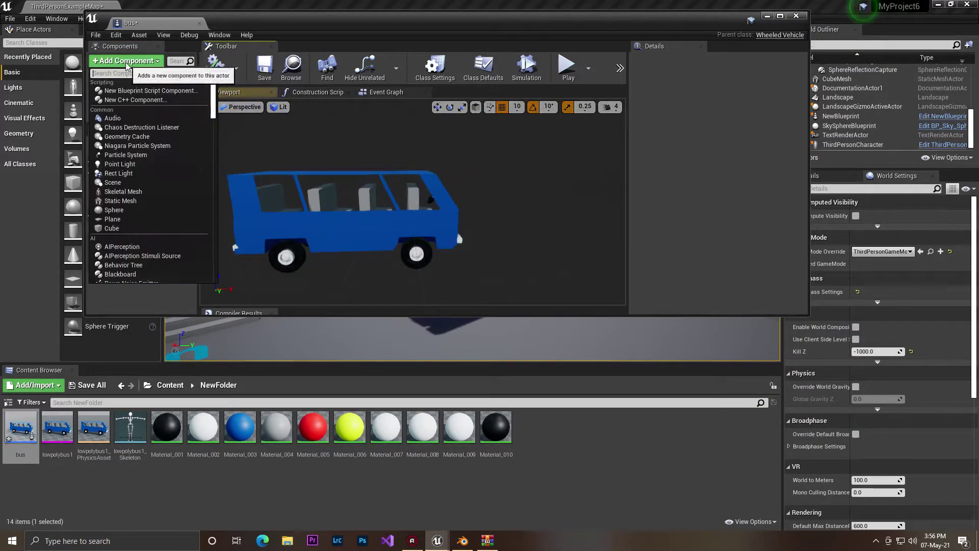
text(ca)
click(140, 92)
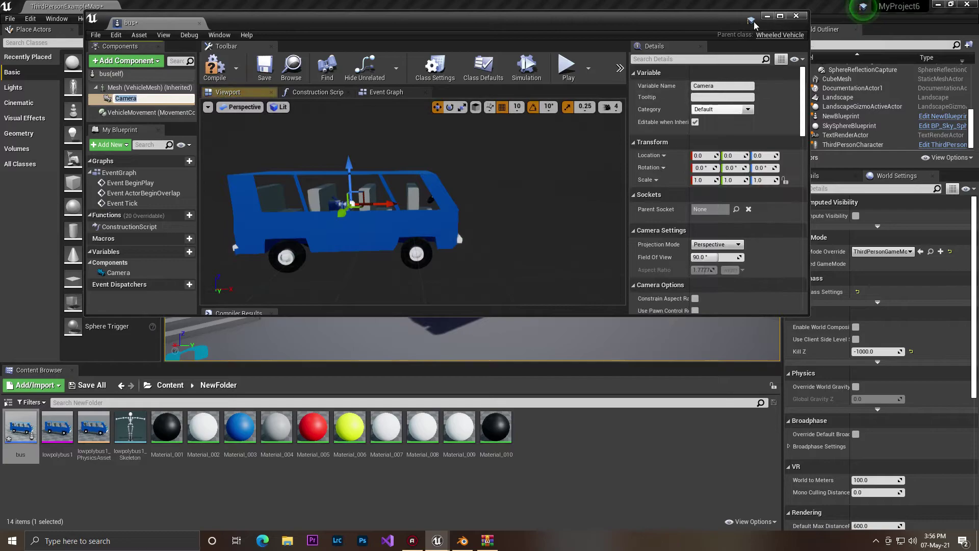
click(781, 15)
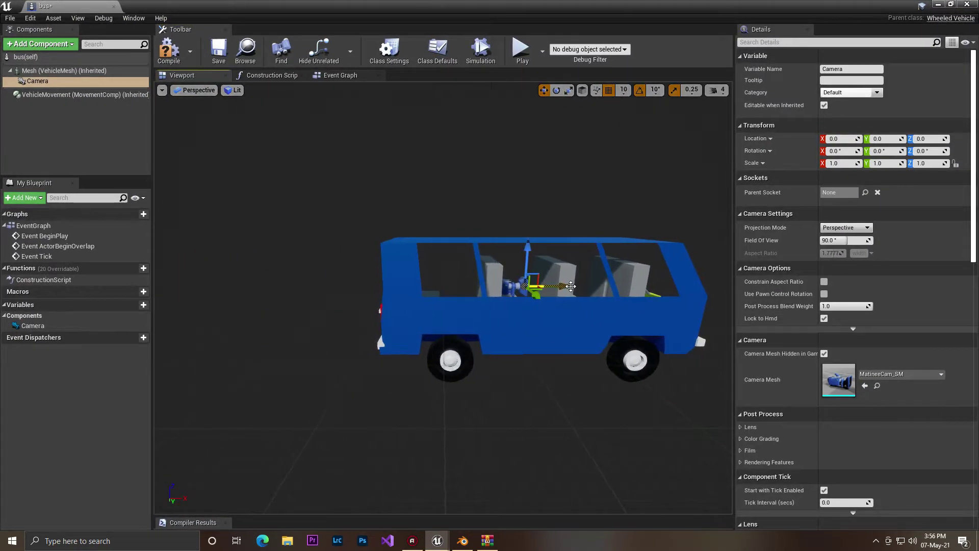
Move the camera behind and above the bus to about X -922, Z 217, pitch it -10°, and compile and save the blueprint
drag(304, 286, 165, 287)
middle_drag(273, 238, 153, 245)
key(e)
right_drag(255, 243, 278, 243)
drag(259, 240, 275, 258)
right_drag(285, 270, 240, 281)
key(w)
middle_drag(450, 230, 568, 224)
click(170, 50)
click(219, 51)
Select the bus's VehicleMovement component and open the wheel class choices for wheel setup 0
right_drag(444, 143, 306, 134)
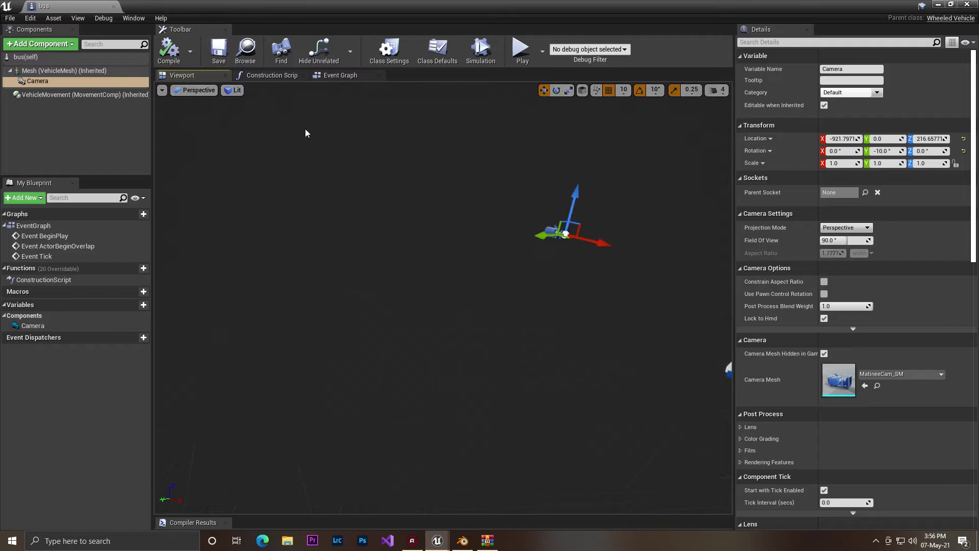
click(76, 95)
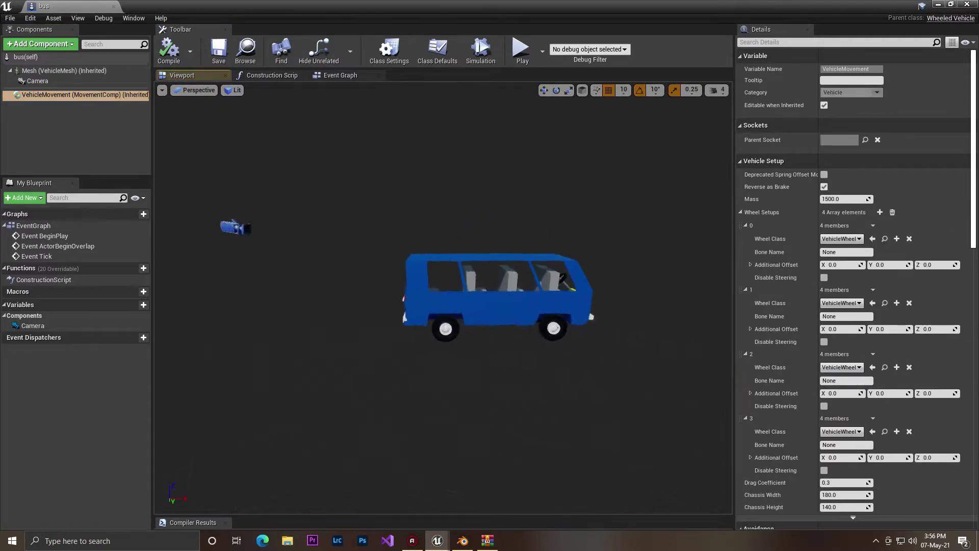
click(856, 251)
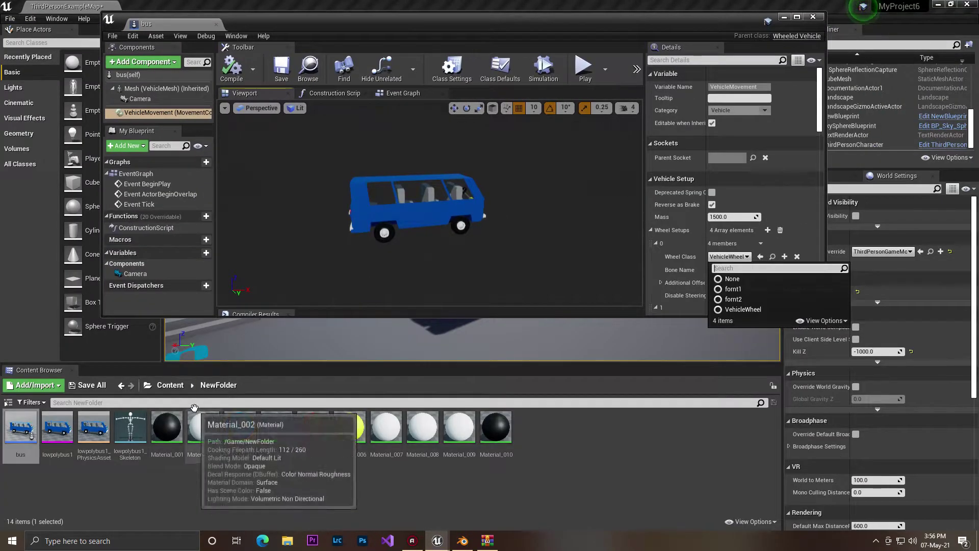
right_click(575, 452)
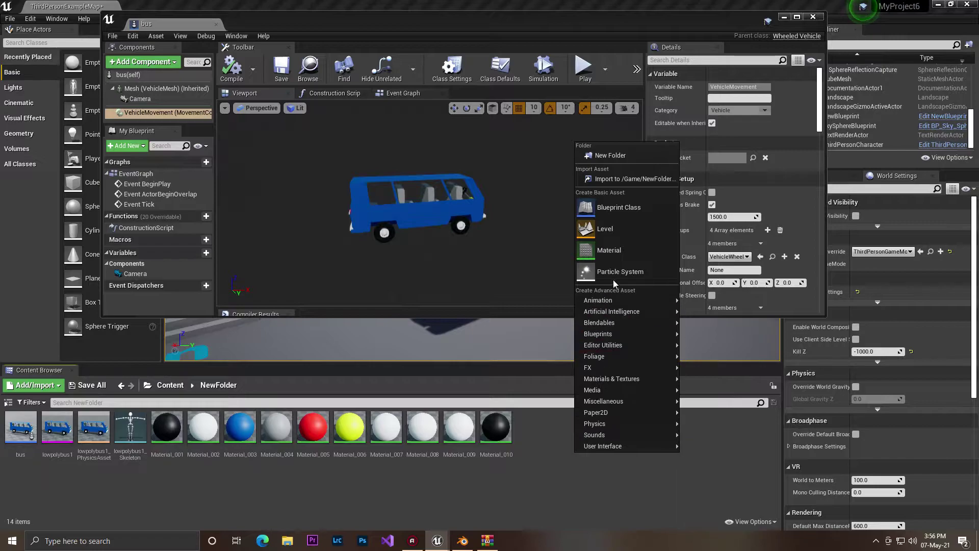
click(612, 206)
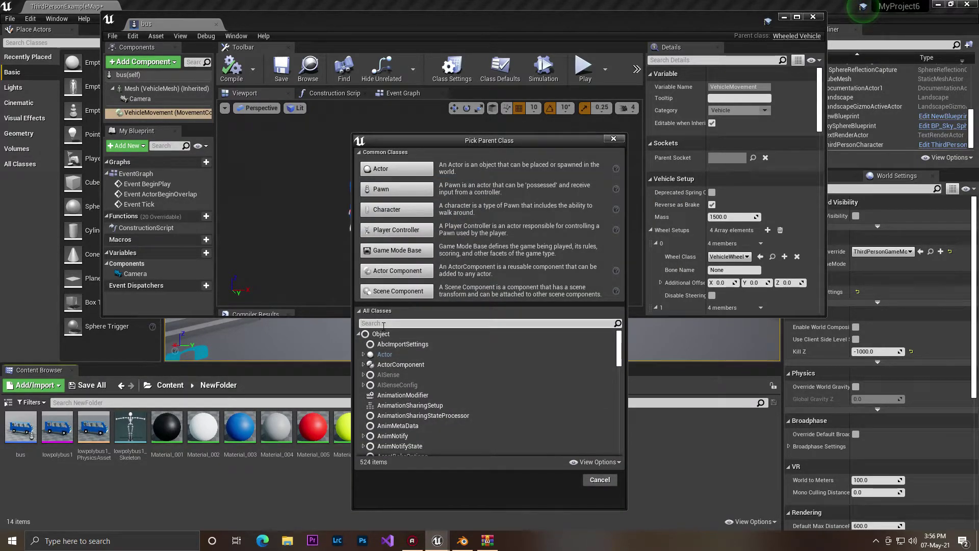
text(whe)
click(391, 407)
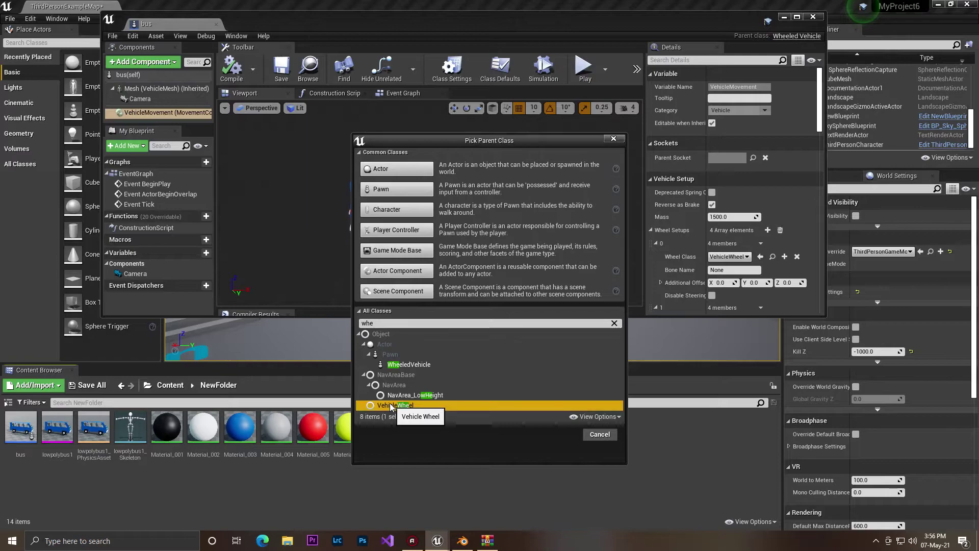
click(614, 139)
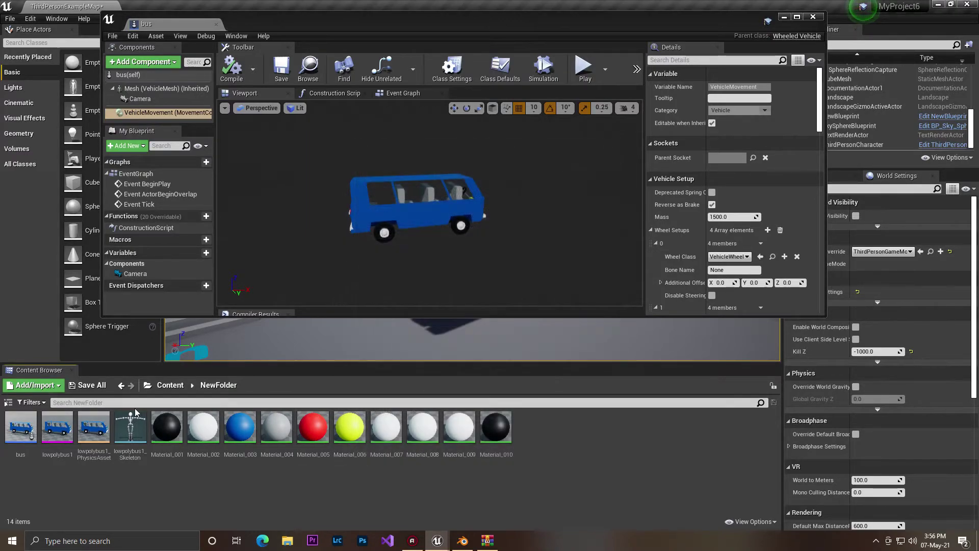
Open the wheel blueprints fornt1 and fornt2 in ThirdPersonBP and examine their shape radius and steer angle
click(166, 391)
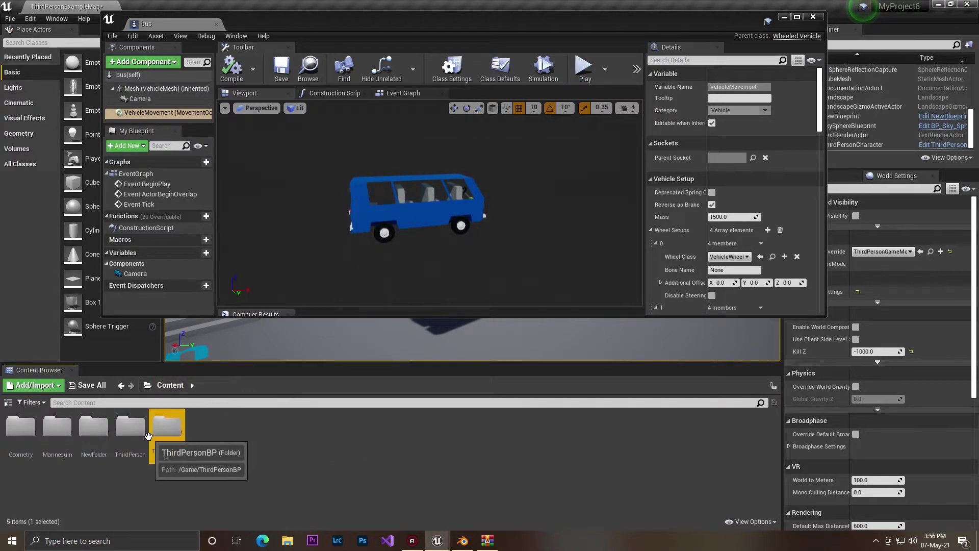
double_click(165, 427)
double_click(96, 427)
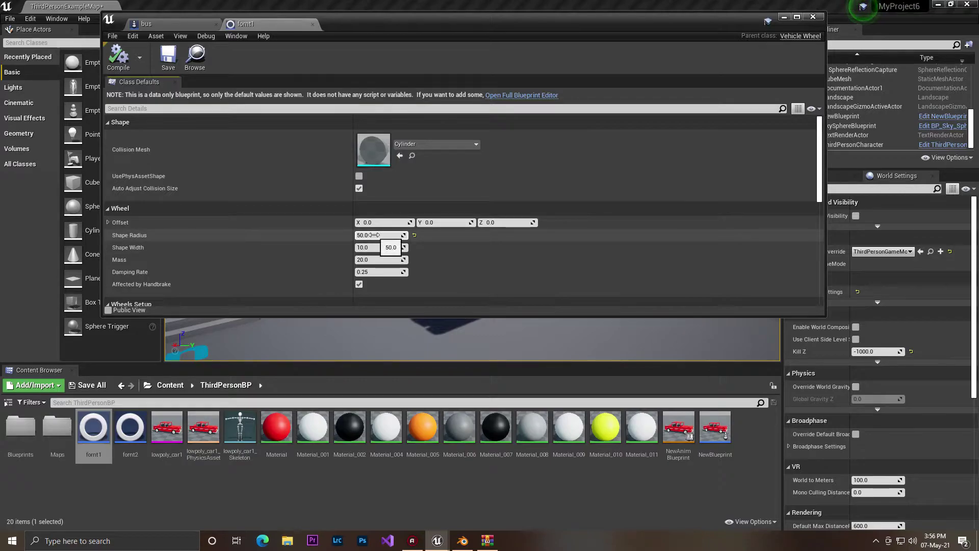
scroll(376, 234, down, 3)
double_click(130, 428)
scroll(329, 252, down, 3)
scroll(281, 221, down, 1)
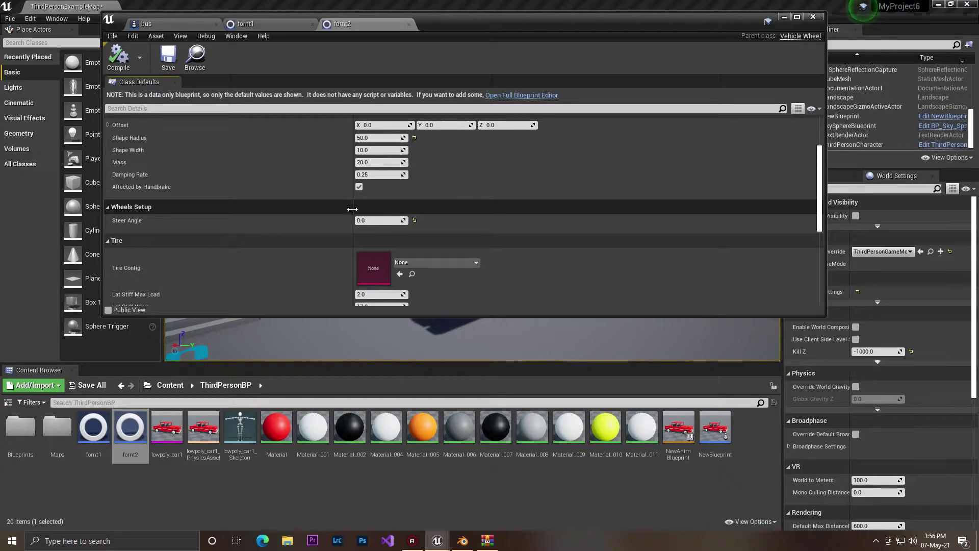
Return to the bus blueprint and set the wheel class of wheel setups 0 and 1 to fornt1
click(144, 23)
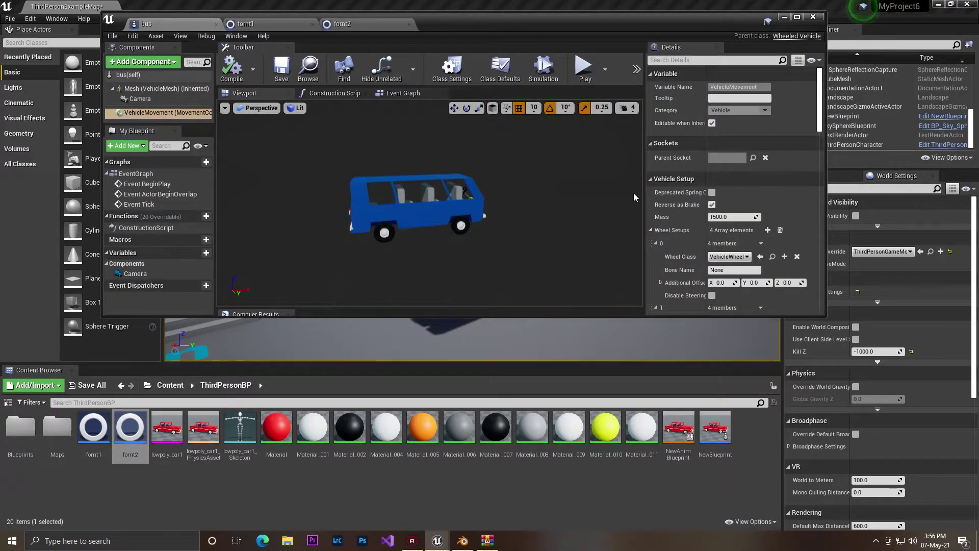
scroll(748, 212, down, 2)
click(730, 225)
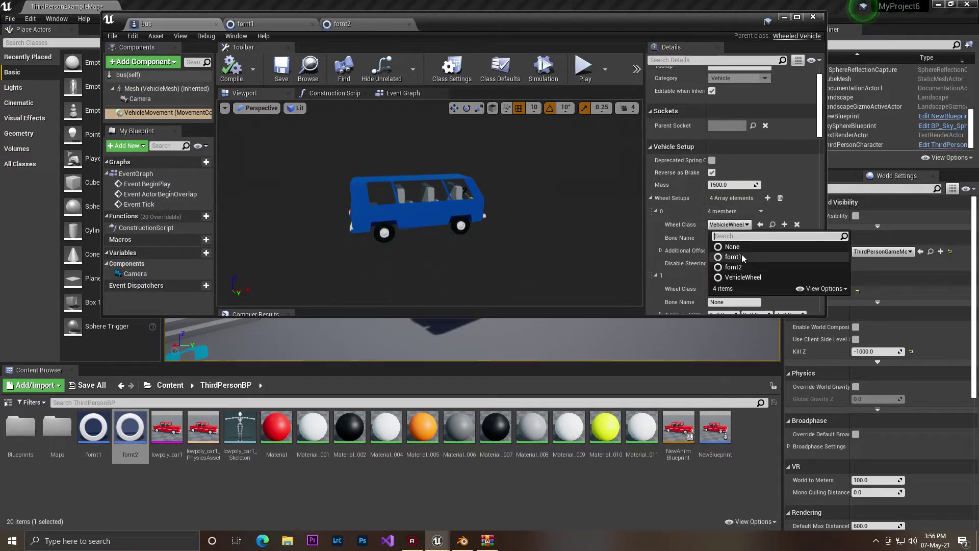
click(724, 258)
scroll(729, 240, down, 2)
click(729, 208)
click(733, 239)
Set the wheel class of wheel setups 2 and 3 to fornt2
scroll(735, 230, down, 2)
click(734, 206)
click(741, 248)
scroll(736, 240, down, 2)
click(724, 205)
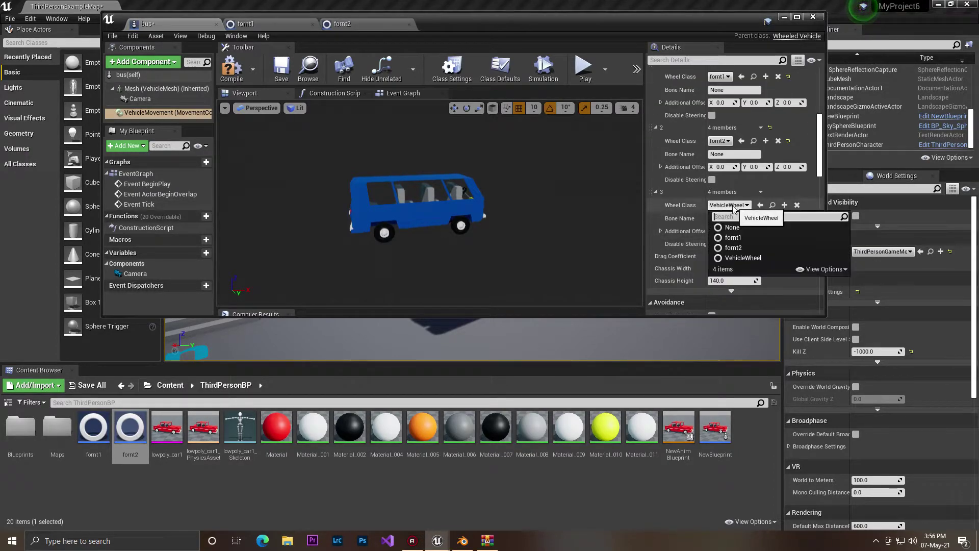
click(737, 248)
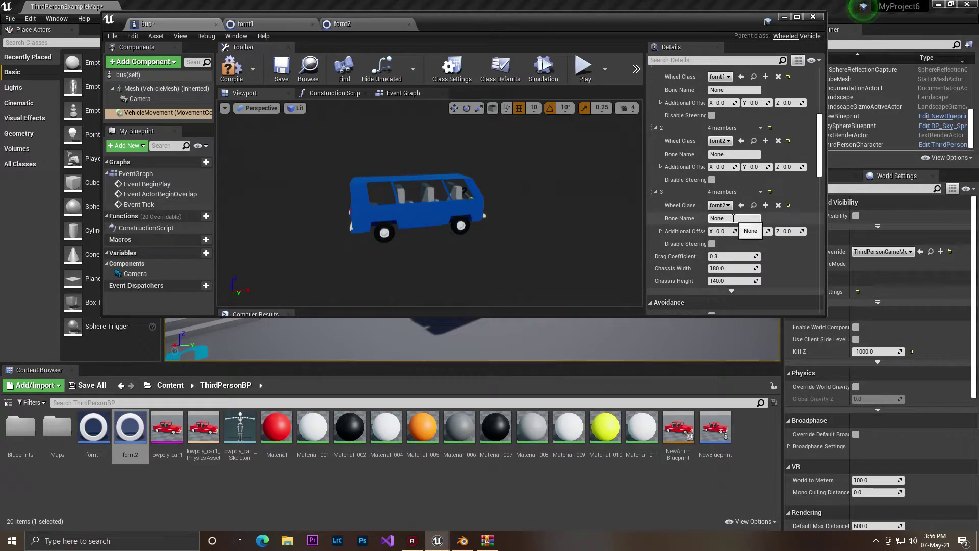
Compile the bus blueprint and open the lowpolybus1_Skeleton asset from the Content folder's NewFolder
click(231, 69)
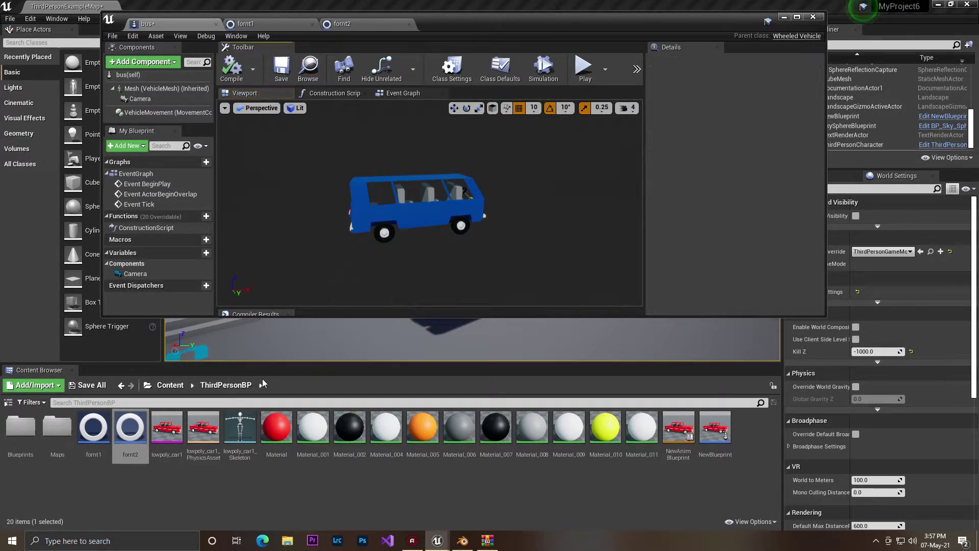
click(170, 385)
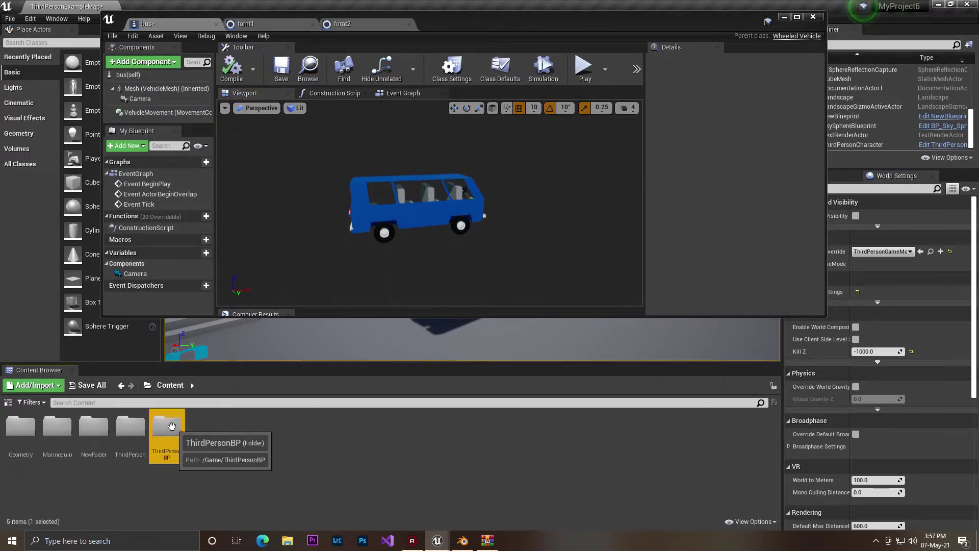
double_click(94, 427)
double_click(123, 420)
Copy the RL bone's name from the skeleton and set it as the bone name of the bus's wheel setup 3
click(129, 106)
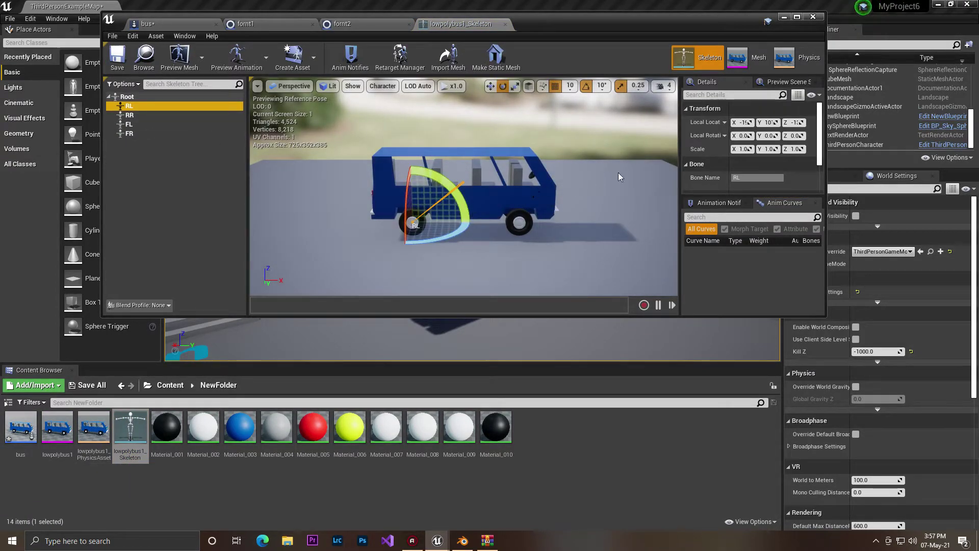
click(759, 177)
right_click(759, 177)
click(779, 216)
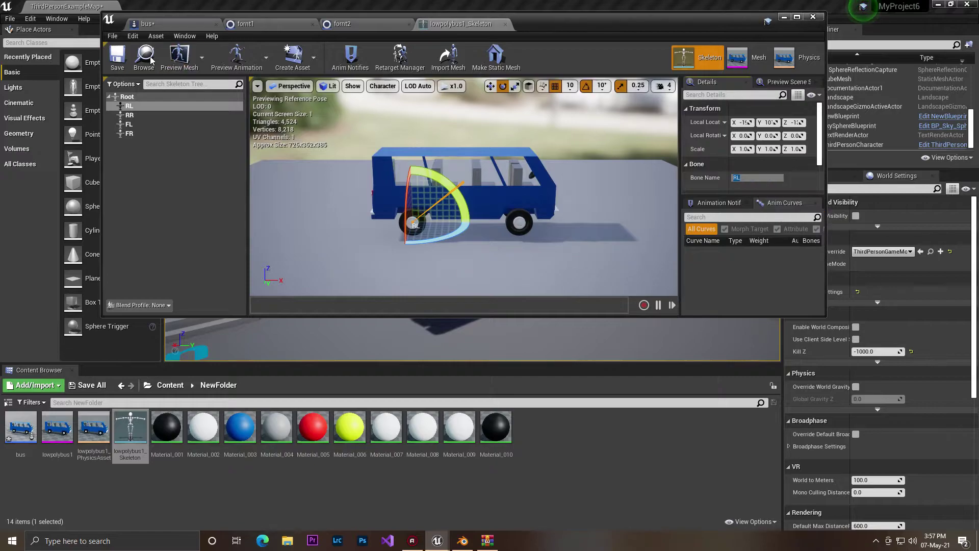
click(168, 24)
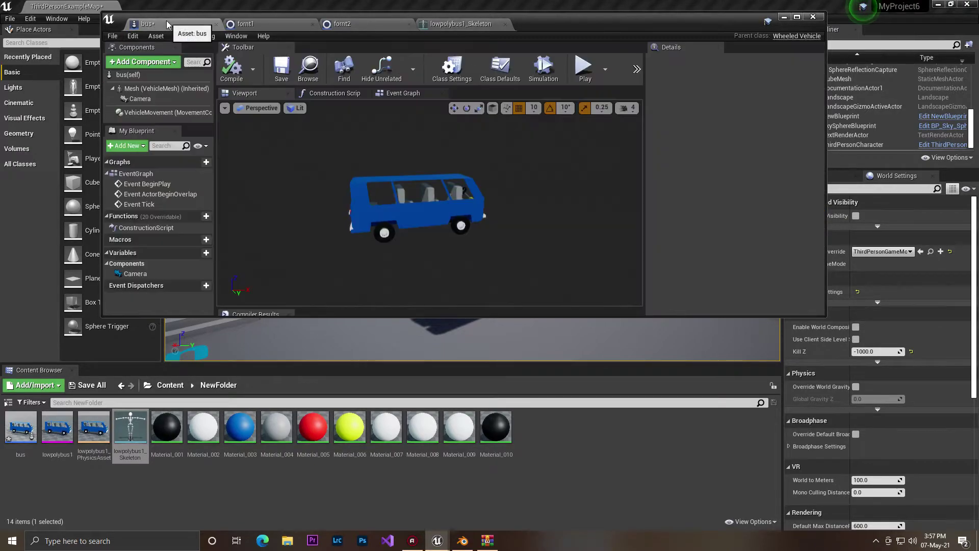
click(158, 114)
scroll(862, 226, down, 1)
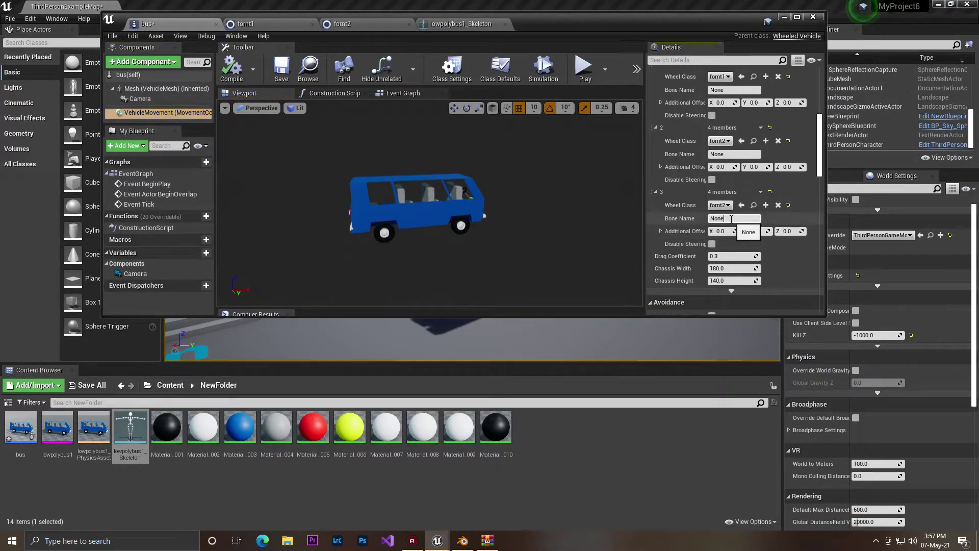
key(Return)
Copy the RR bone's name from the skeleton and set it as the bone name of wheel setup 2
click(461, 23)
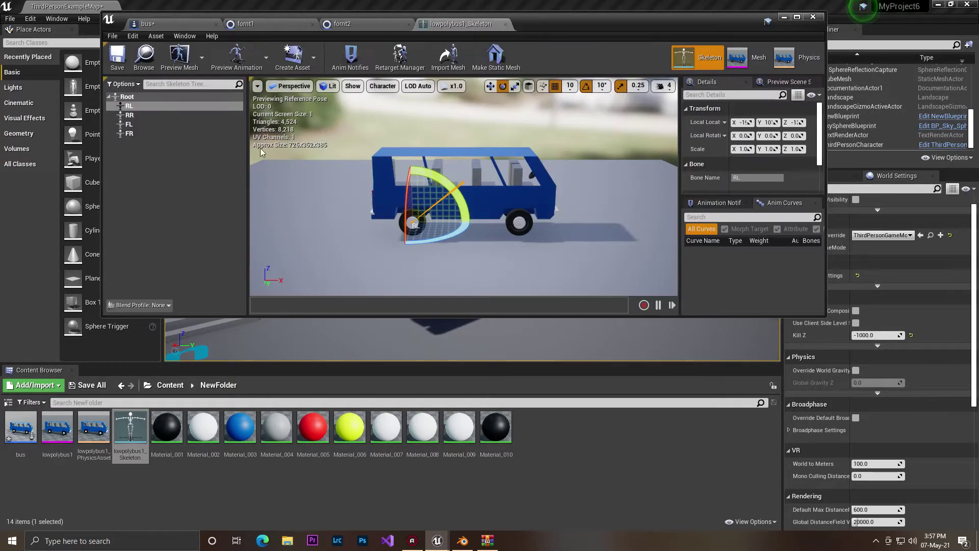
click(148, 116)
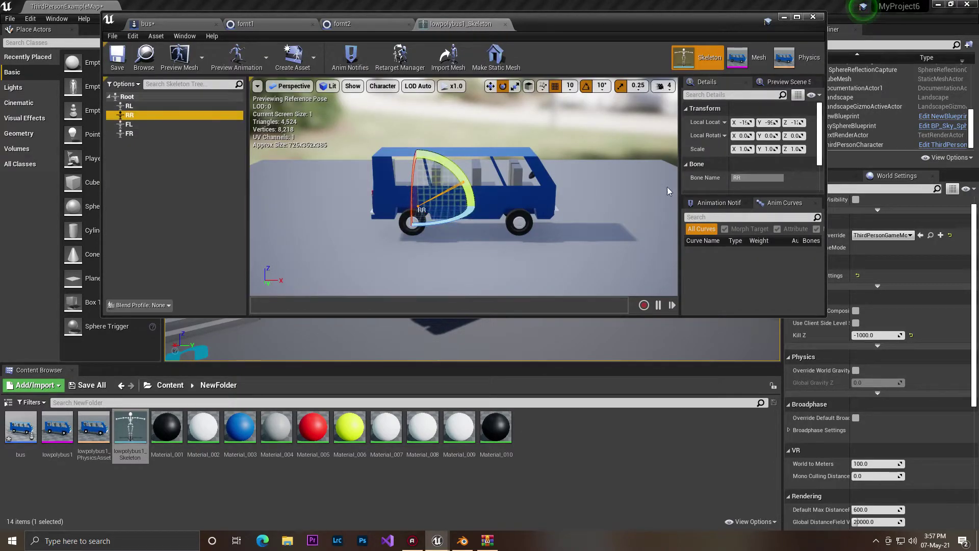
click(748, 179)
right_click(747, 179)
click(765, 223)
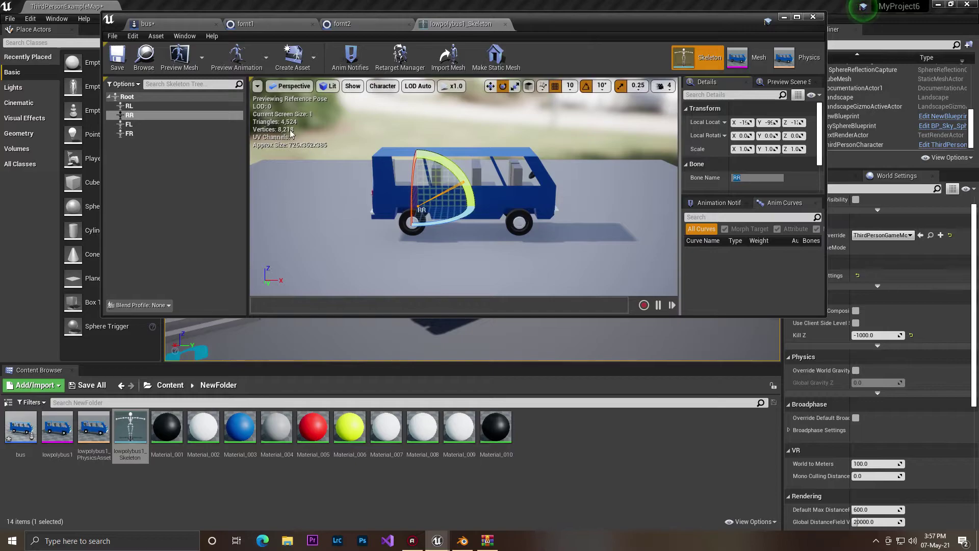
click(157, 24)
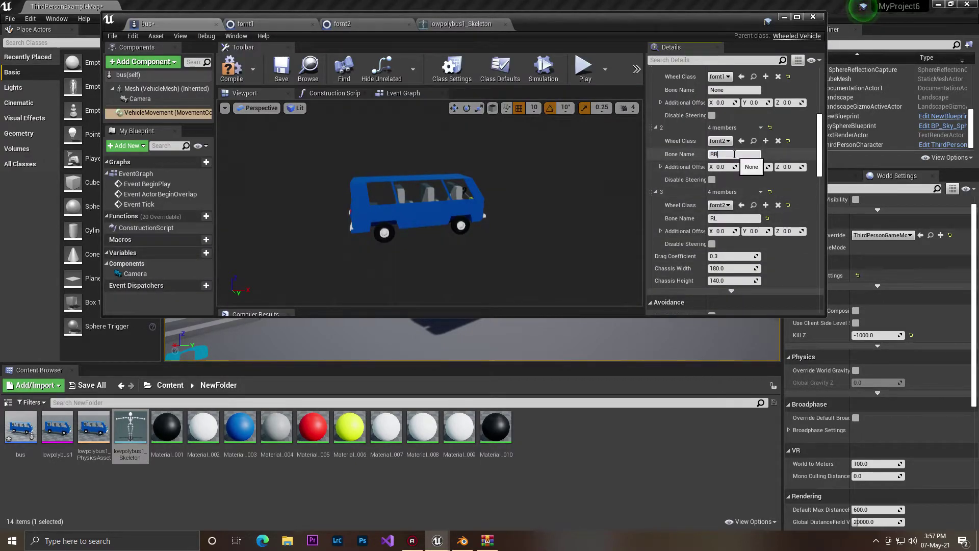
key(Return)
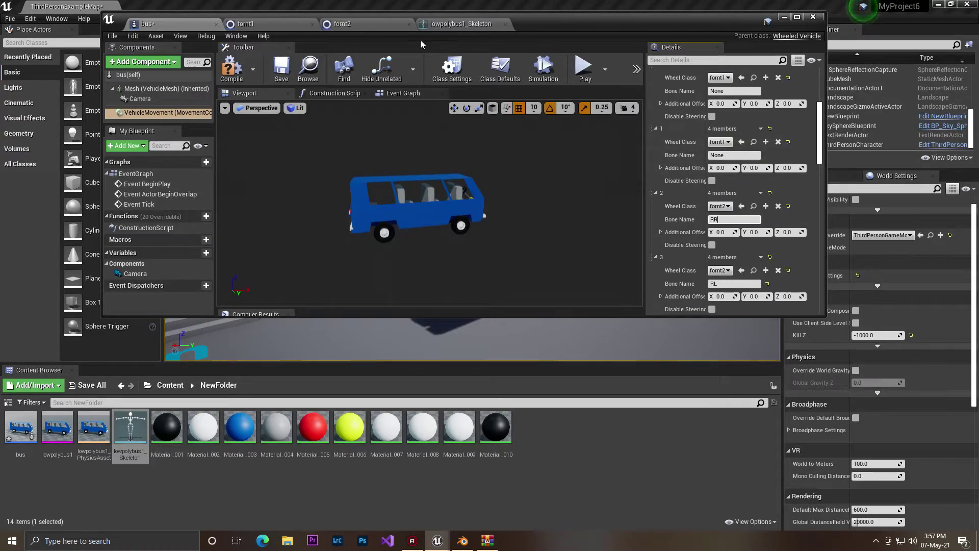
Copy the FL bone's name from the skeleton and set it as the bone name of wheel setup 1
click(460, 23)
click(130, 124)
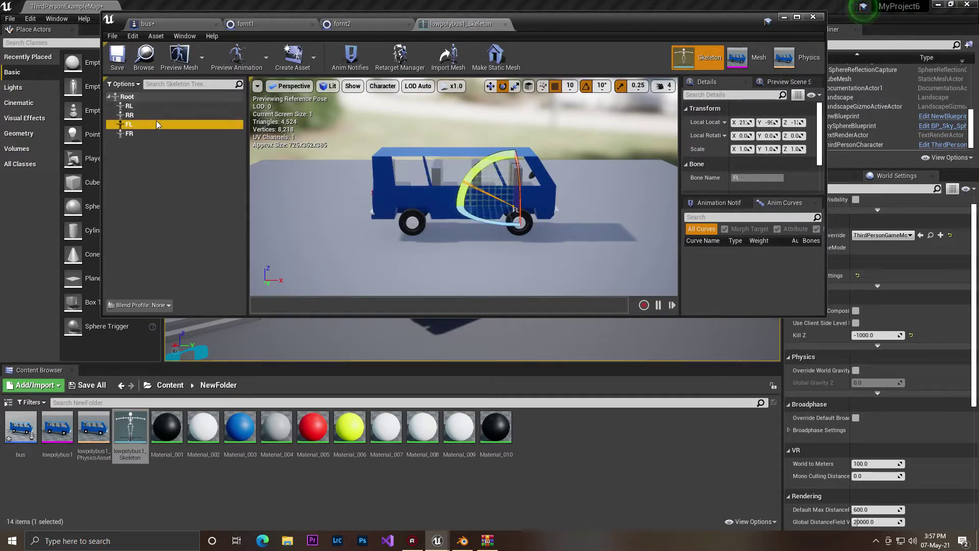
click(758, 177)
right_click(744, 178)
click(761, 217)
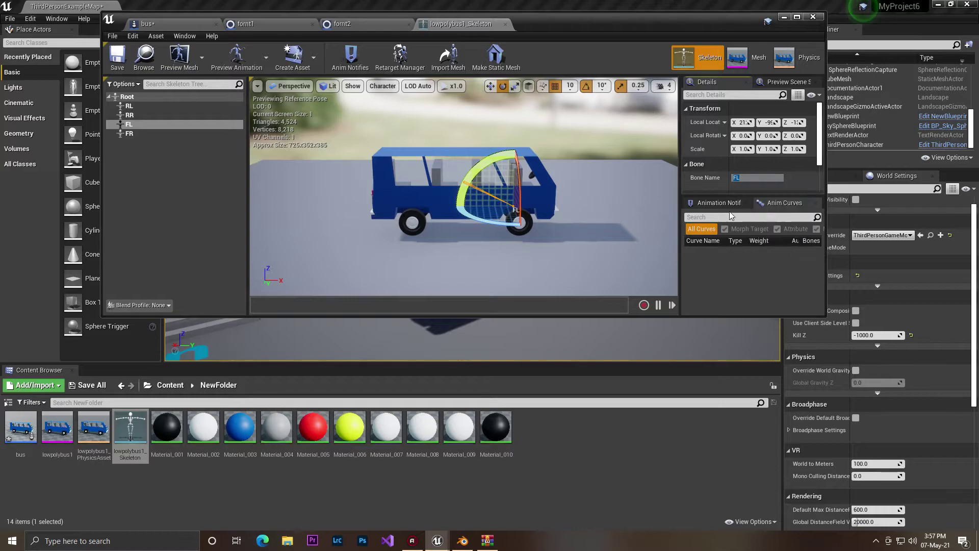
click(143, 19)
click(736, 155)
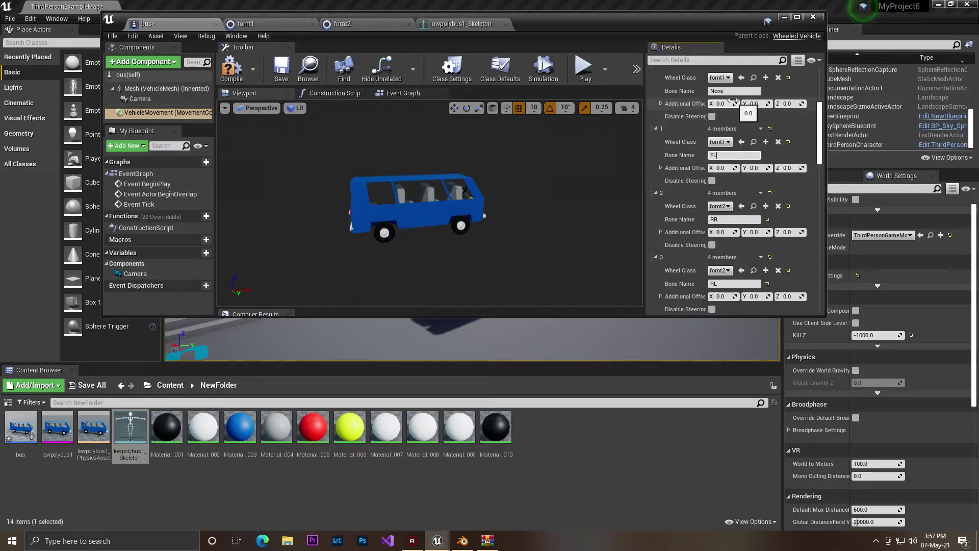
Set wheel setup 0's bone name to FR, copied from the skeleton, and compile the bus blueprint
click(490, 24)
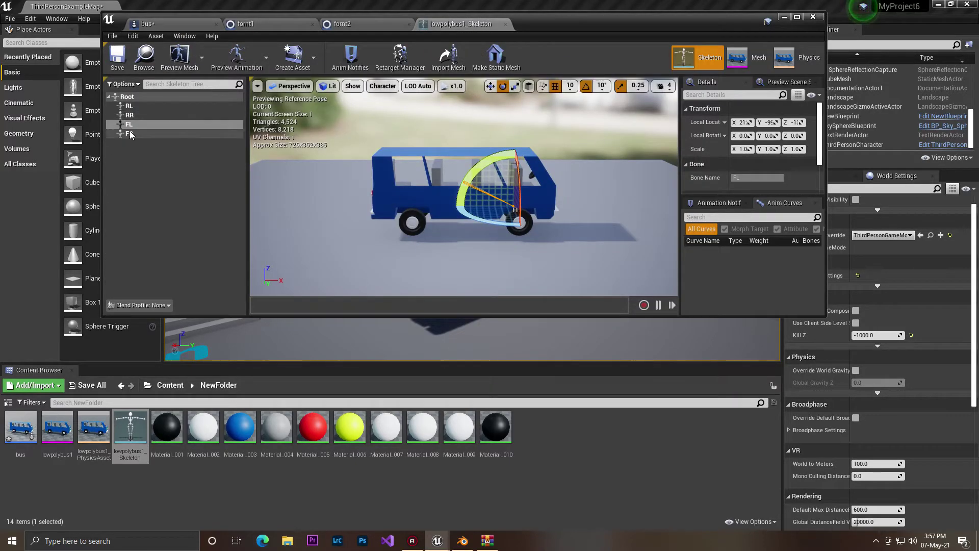
click(749, 179)
right_click(747, 177)
click(770, 220)
click(153, 24)
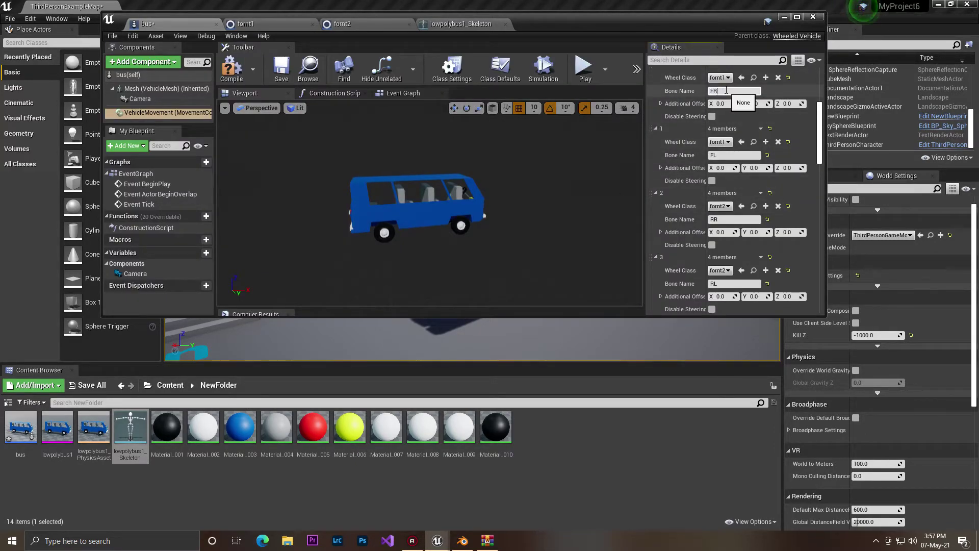
click(232, 69)
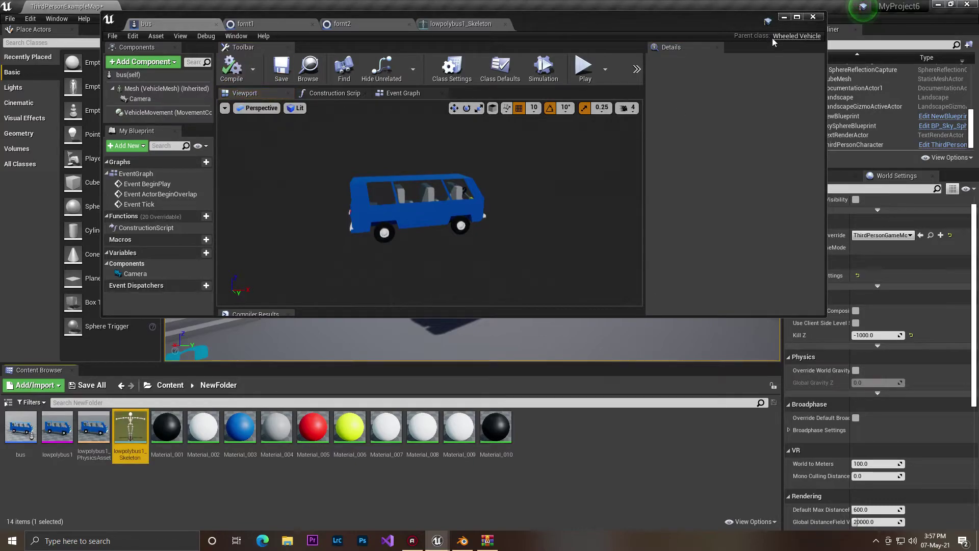
Open the bus's Event Graph in a maximized window and add an InputAxis MoveForward event in an empty area
click(402, 92)
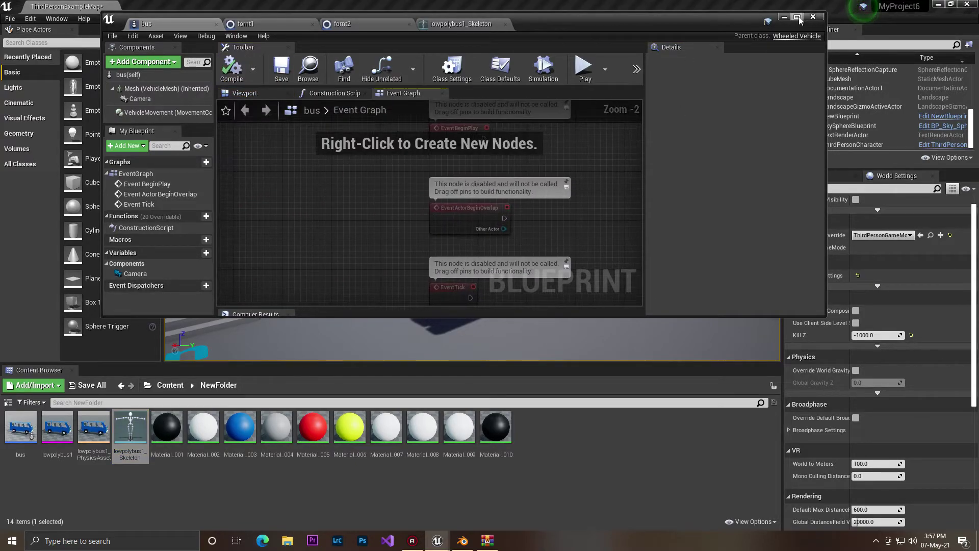
click(797, 16)
right_drag(486, 218, 356, 297)
scroll(367, 275, up, 2)
right_click(424, 176)
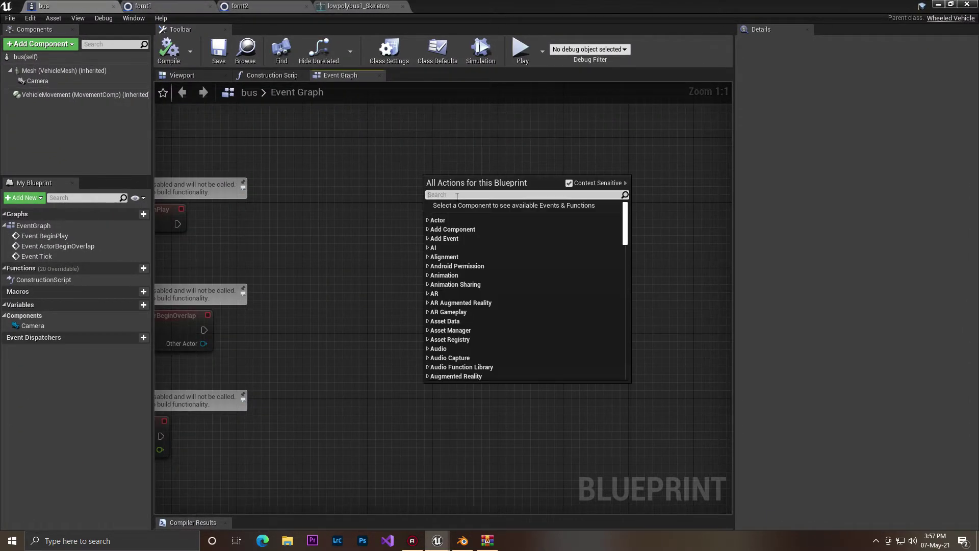
text(mov)
key(BackSpace)
key(BackSpace)
key(BackSpace)
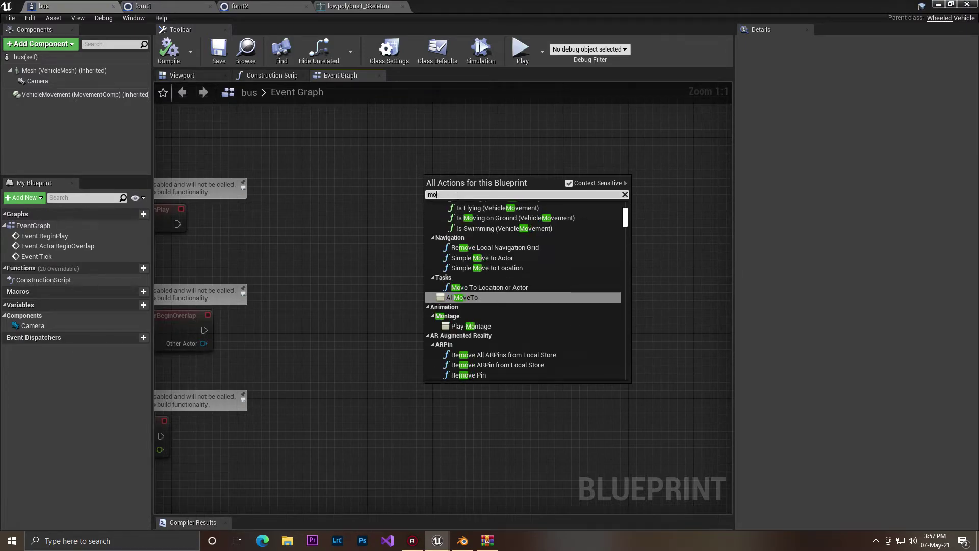
text(MOVEFOT)
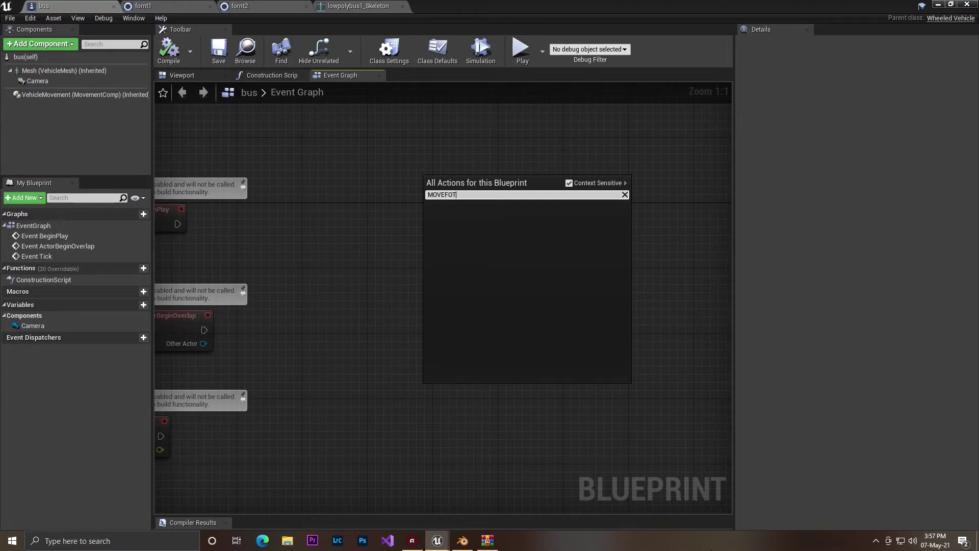
key(BackSpace)
text(R)
click(465, 221)
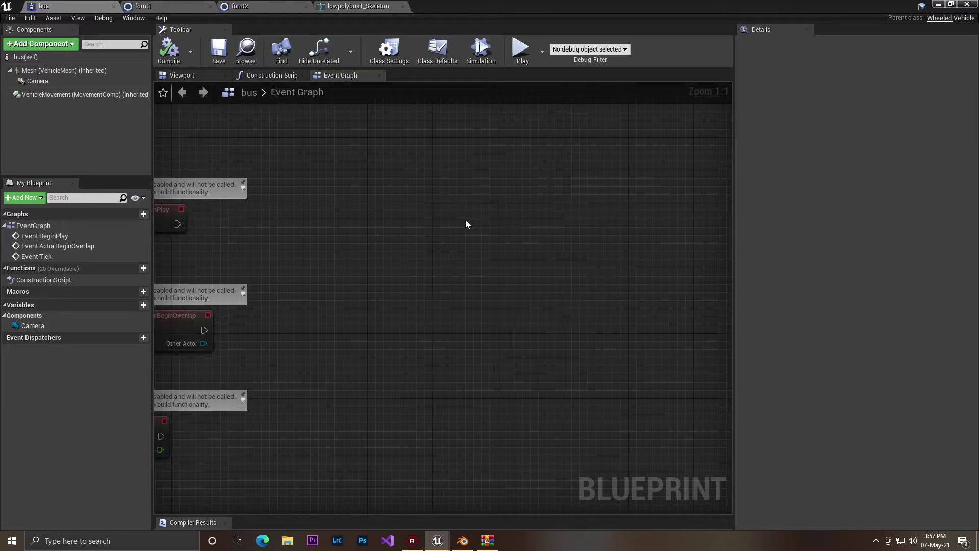
Add a Vehicle Movement reference to the graph and create a Set Throttle Input node from it
drag(51, 97, 541, 264)
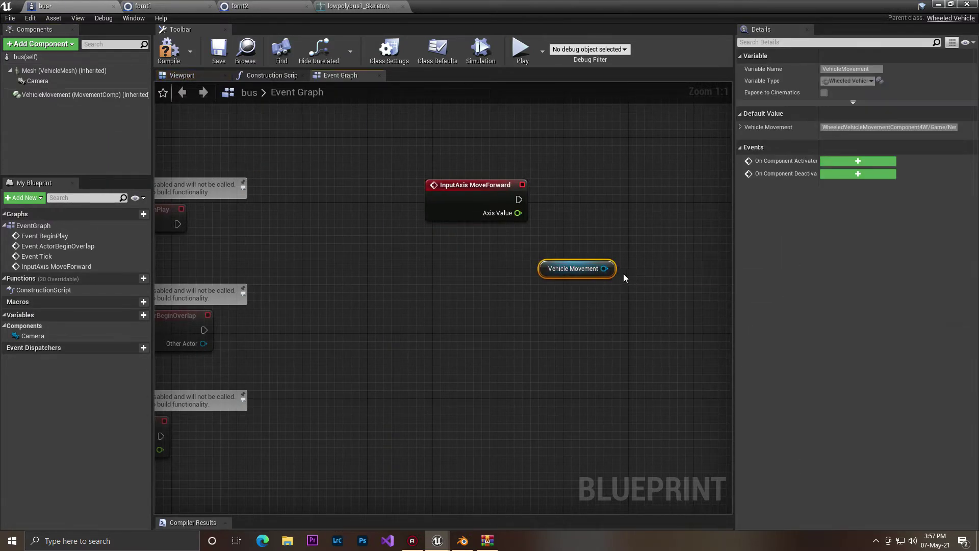
drag(637, 219, 637, 219)
text(SET)
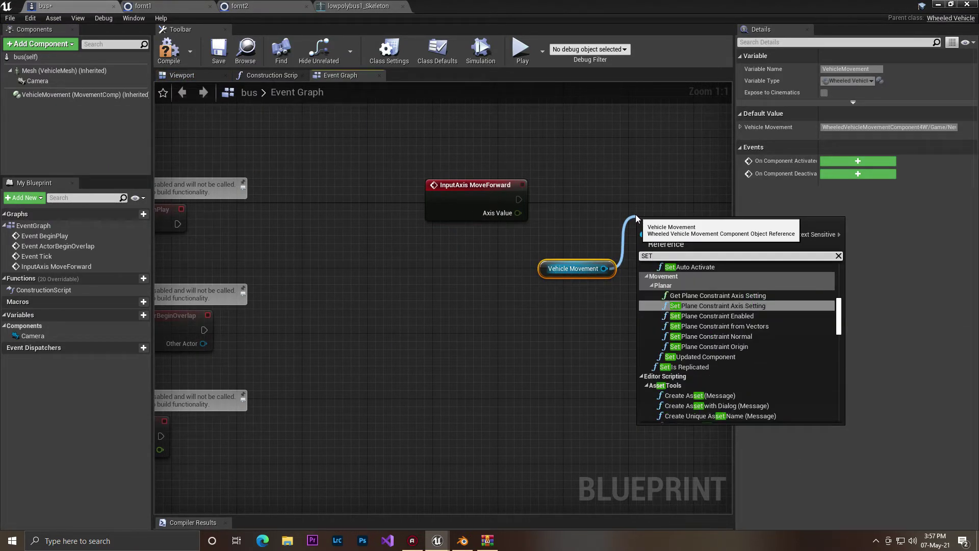
text( THR)
click(682, 312)
Connect InputAxis MoveForward's execution and Axis Value outputs to the Set Throttle Input node's execution and Throttle inputs
right_drag(643, 296, 408, 272)
drag(421, 208, 405, 151)
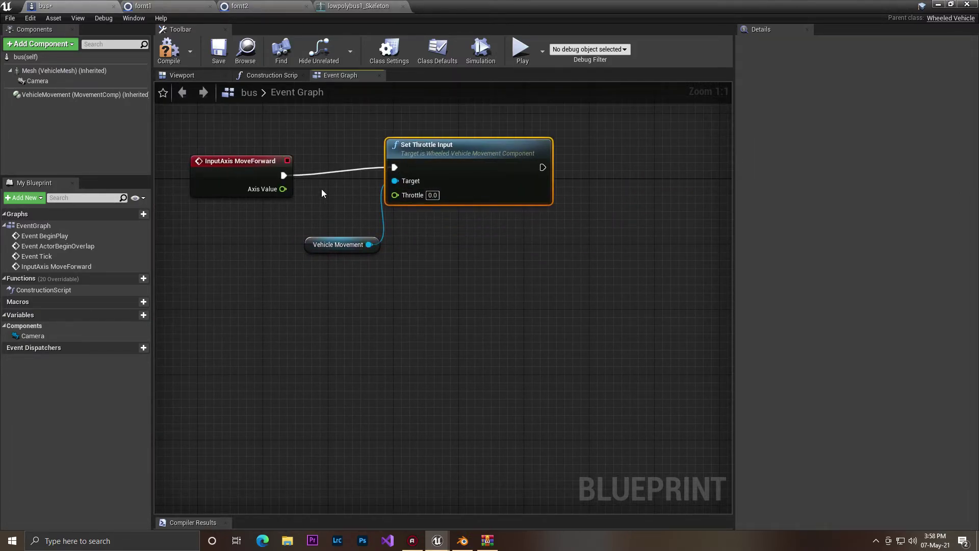
drag(397, 198, 398, 197)
Create a Set Steering Input node from the Vehicle Movement reference and place it below Set Throttle Input
drag(332, 245, 355, 303)
text(STR)
scroll(447, 427, down, 5)
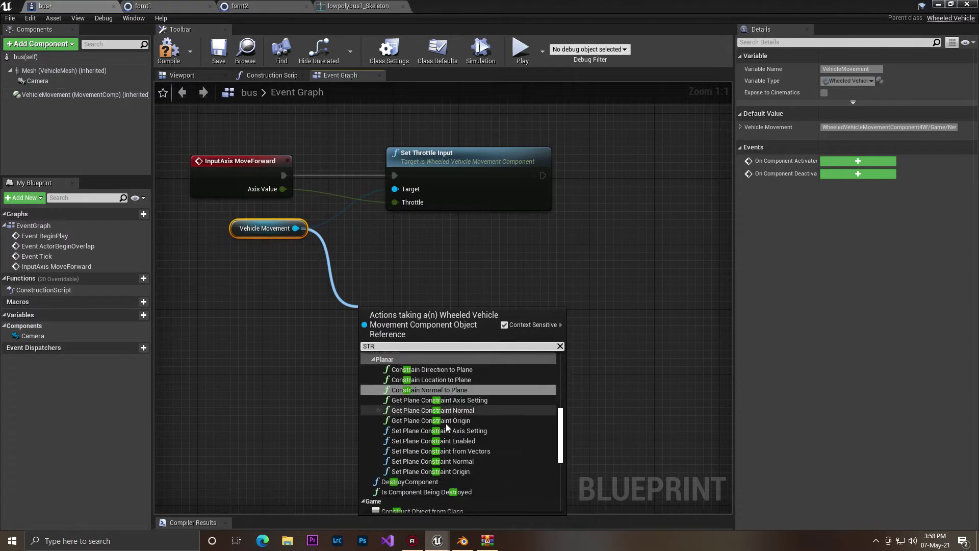
key(BackSpace)
scroll(432, 439, down, 10)
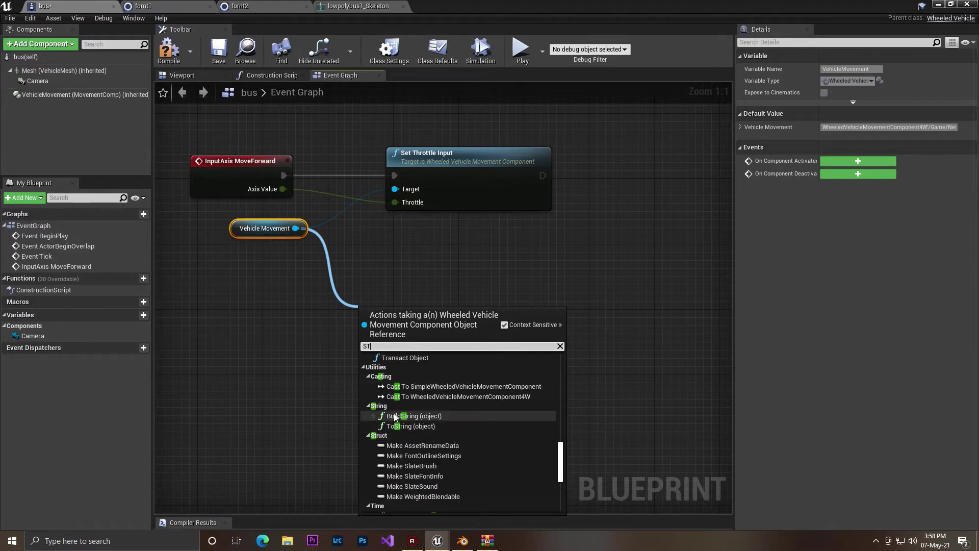
scroll(446, 419, up, 5)
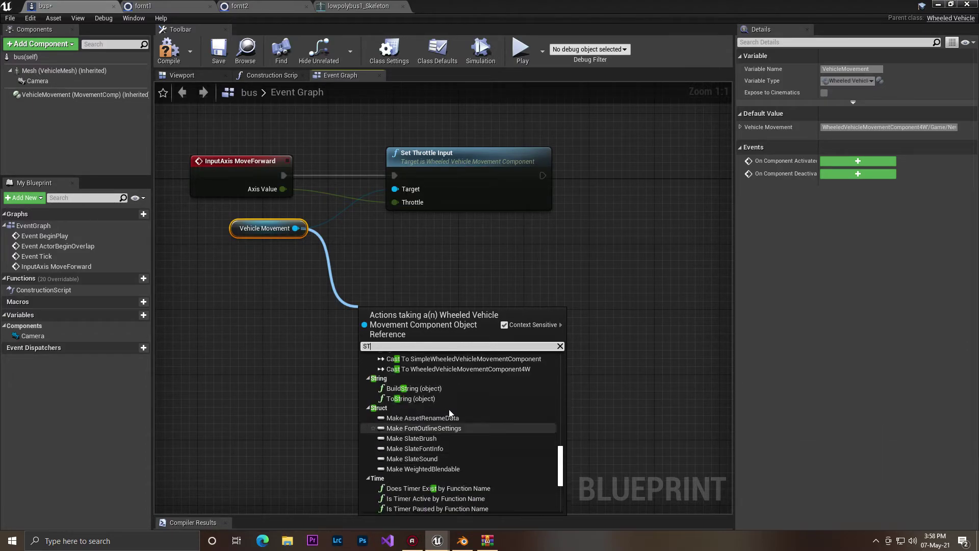
scroll(430, 419, up, 6)
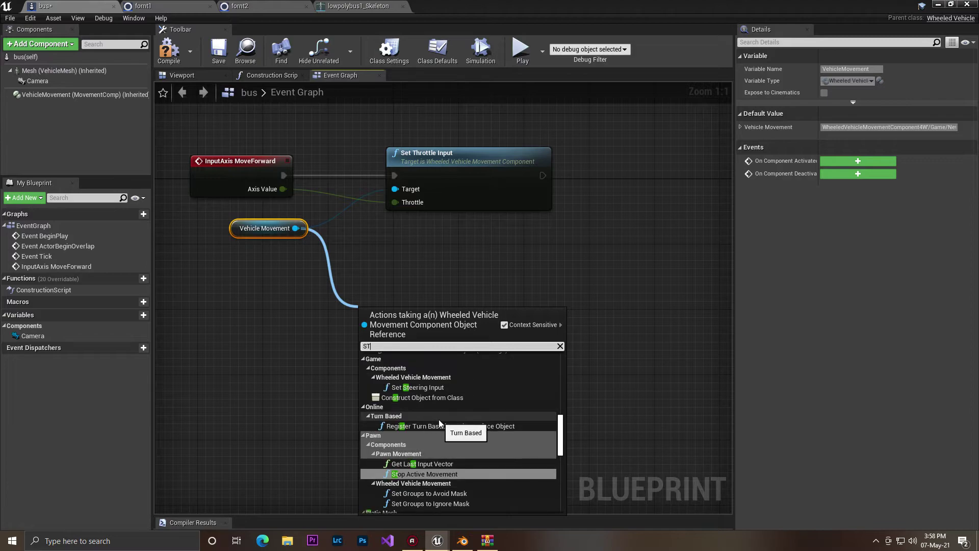
scroll(424, 413, up, 3)
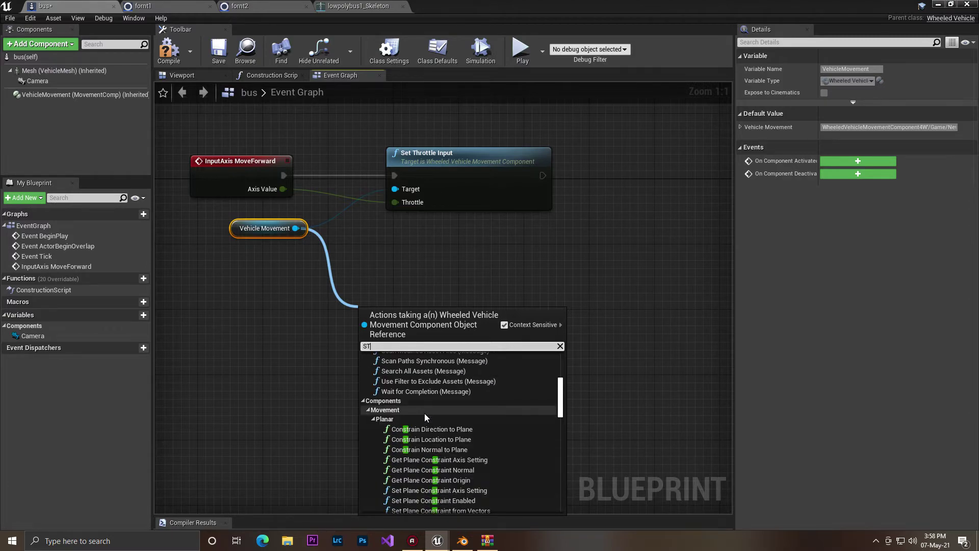
scroll(424, 414, down, 3)
key(BackSpace)
text(RT)
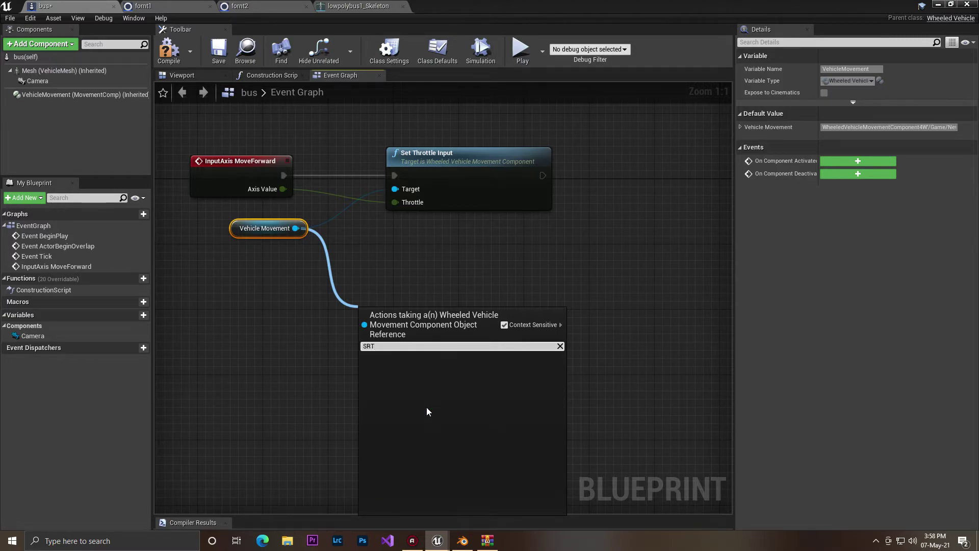
key(BackSpace)
key(BackSpace)
text(E)
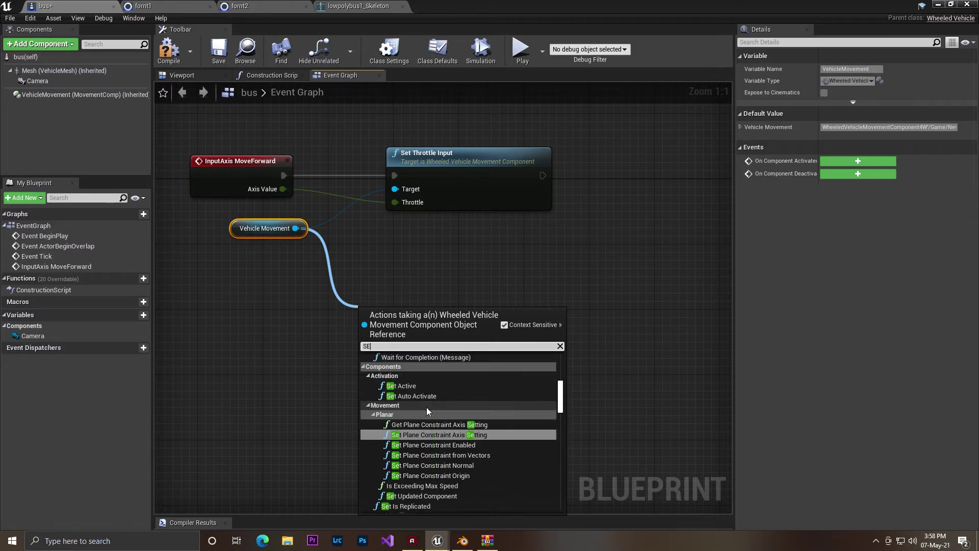
text(T ST)
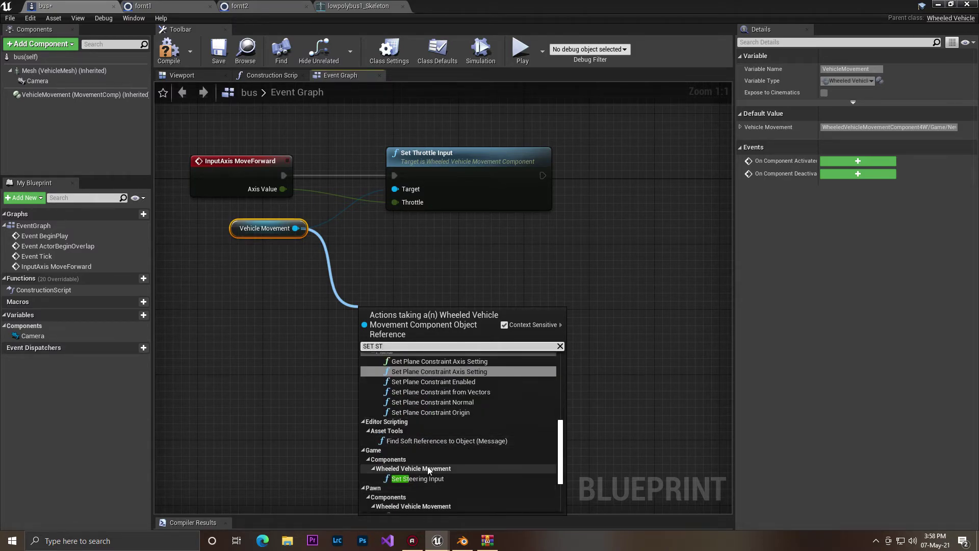
click(410, 481)
drag(404, 321, 421, 305)
Add an InputAxis MoveRight event in the empty area beside the Set Steering Input node
right_drag(277, 244, 376, 286)
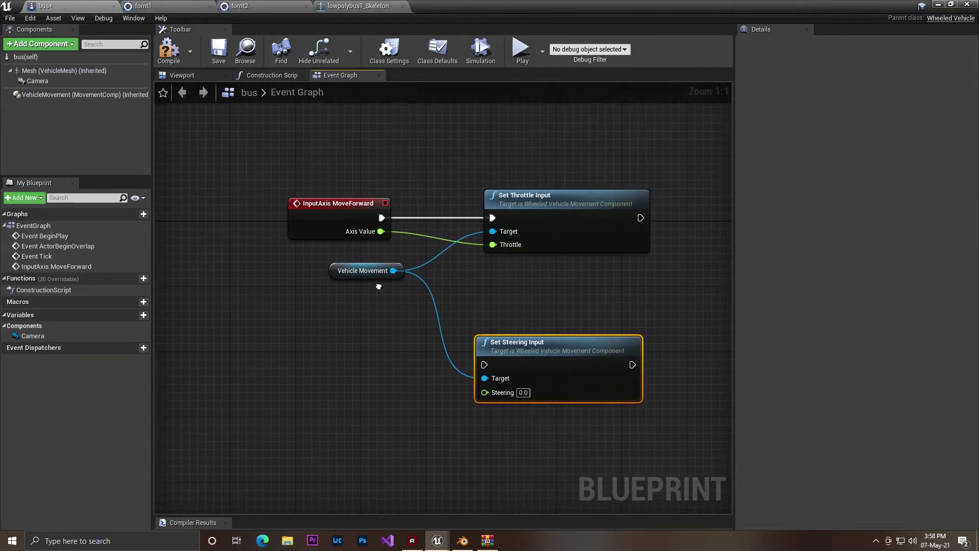
right_click(339, 363)
text(MOVETO)
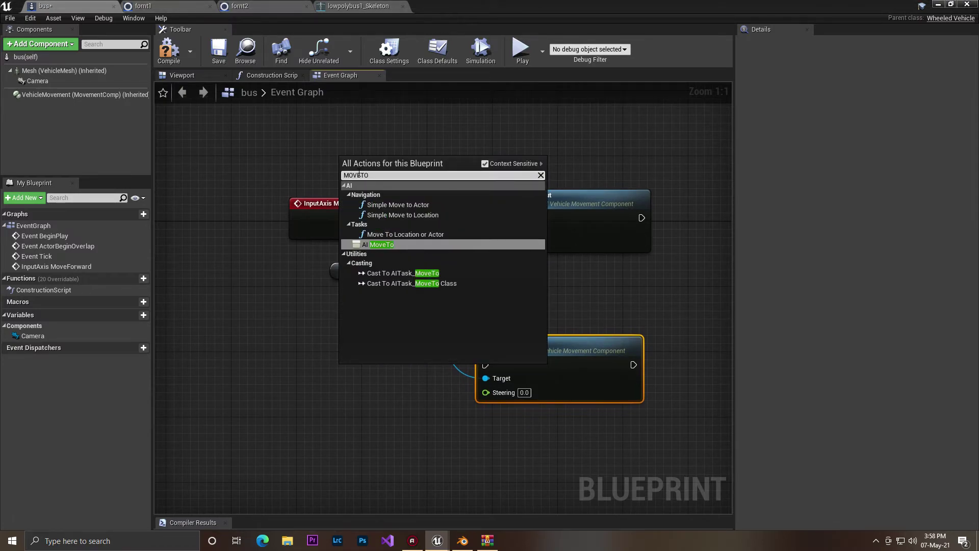
key(BackSpace)
key(BackSpace)
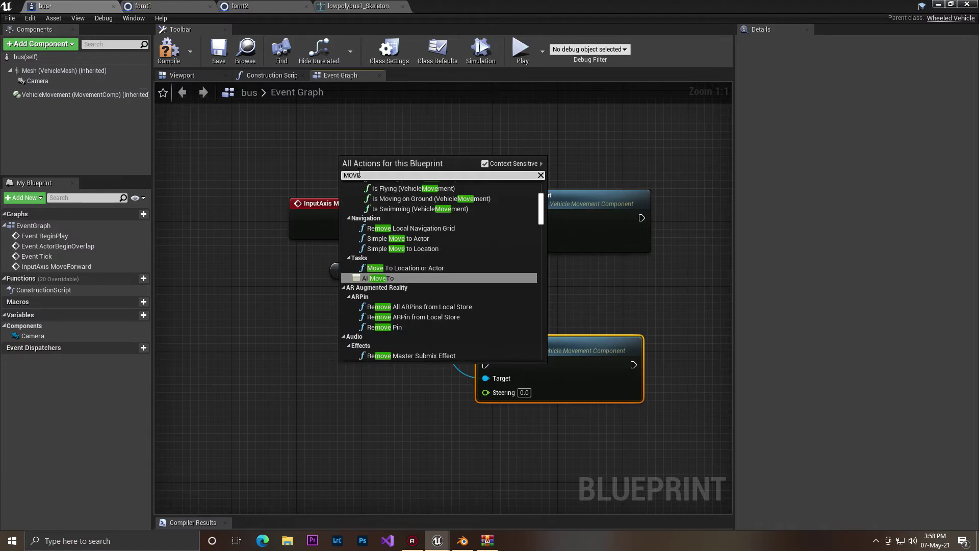
text(R)
click(383, 204)
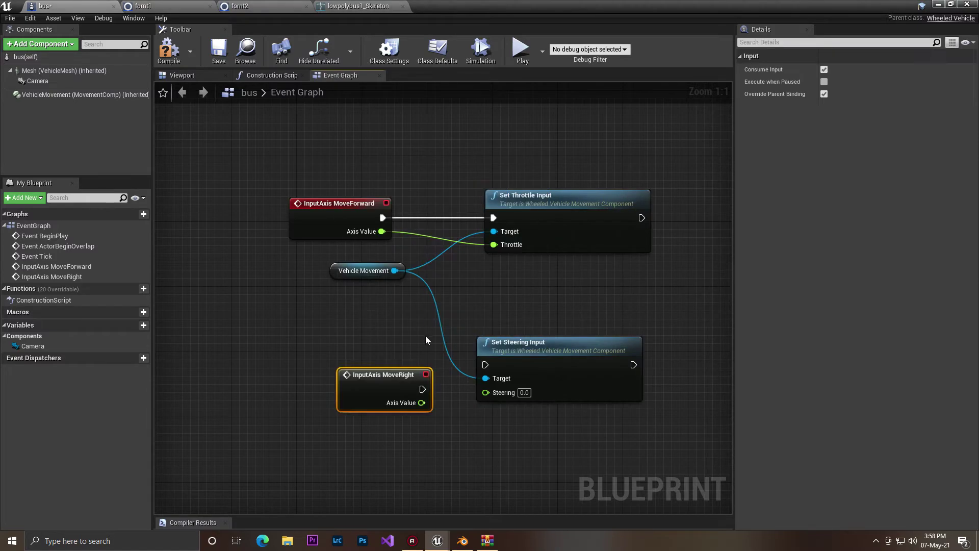
Connect InputAxis MoveRight's execution and Axis Value outputs to Set Steering Input's execution and Steering inputs, and save the blueprint and the ThirdPersonExampleMap level
mouse_move(349, 372)
mouse_down()
mouse_move(375, 390)
mouse_move(485, 367)
mouse_move(348, 386)
mouse_up()
click(219, 49)
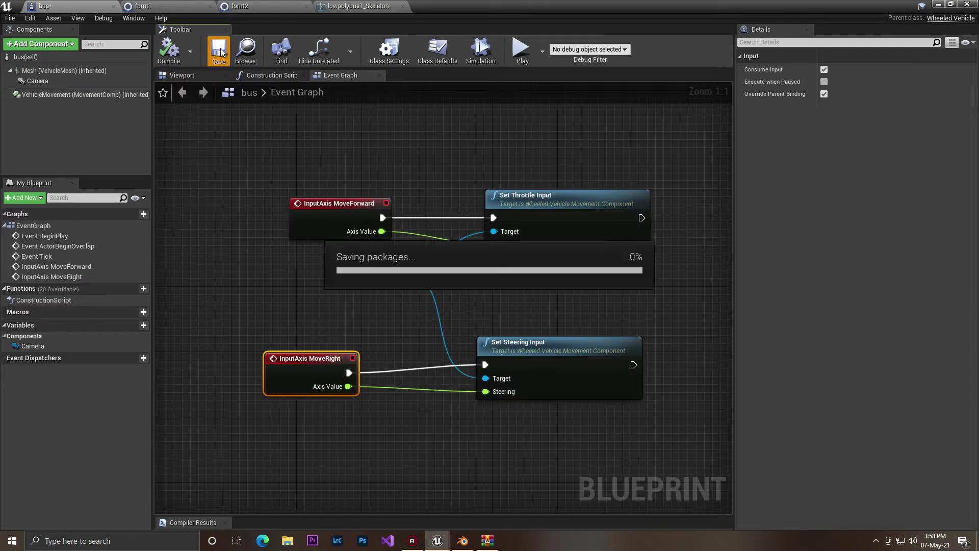
click(967, 5)
click(87, 385)
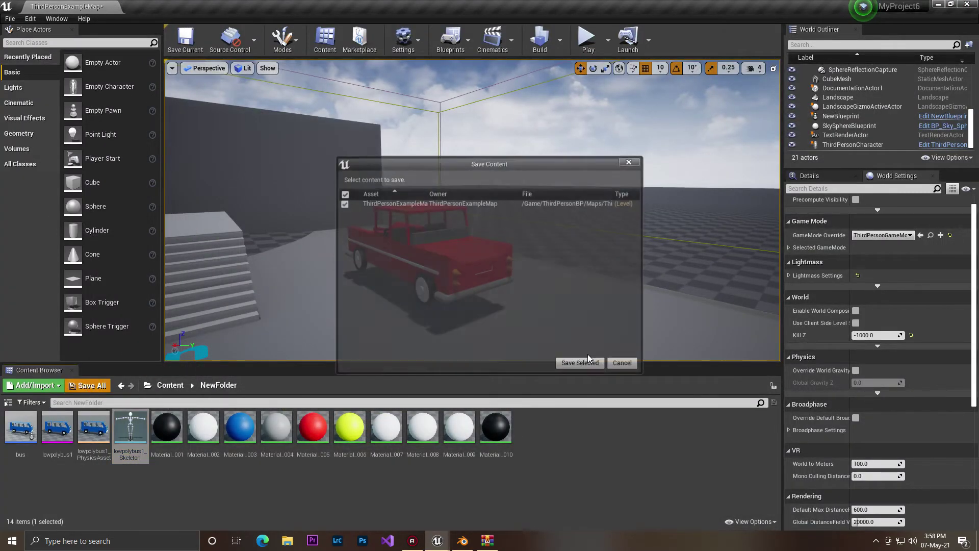
click(582, 365)
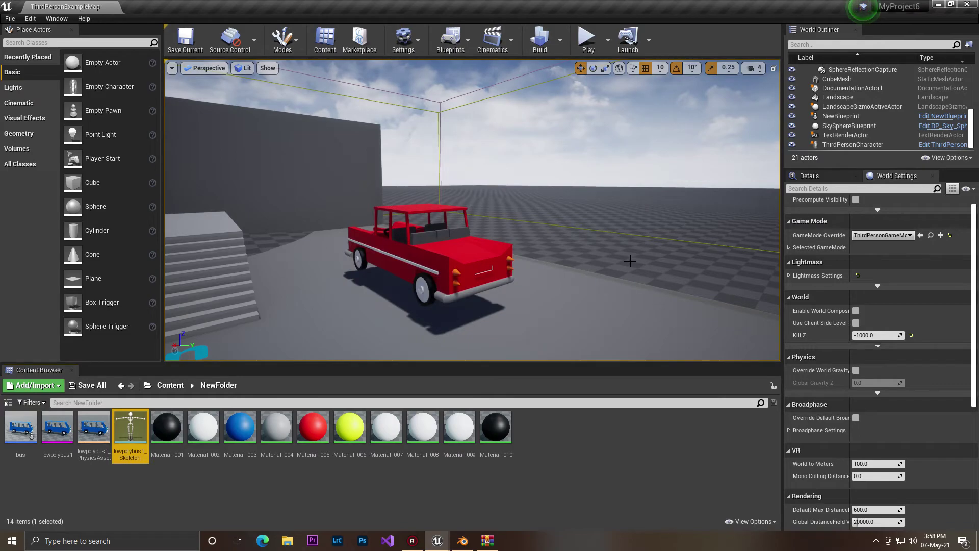
Open the ThirdPersonGameMode override's blueprint, set its Default Pawn Class to bus, and save it
click(930, 235)
double_click(51, 428)
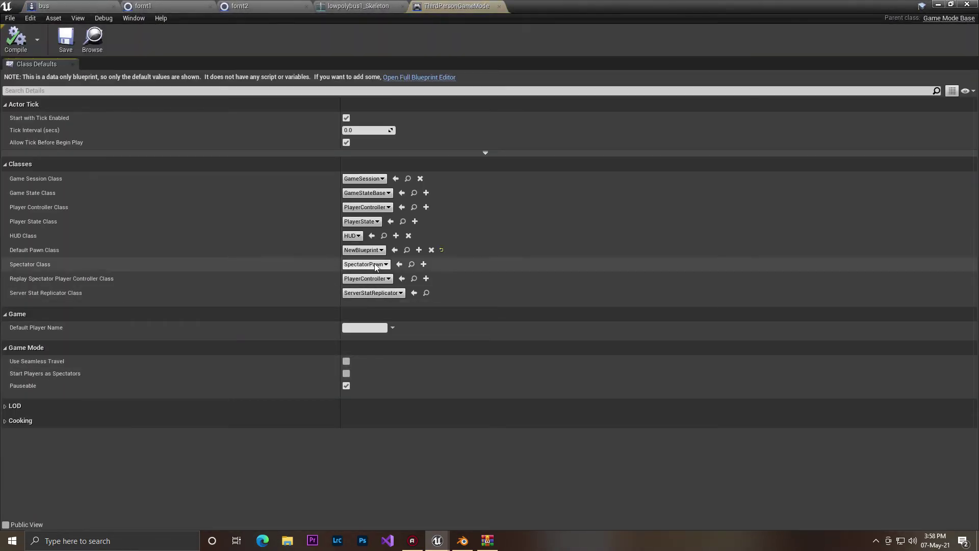
click(365, 250)
click(378, 292)
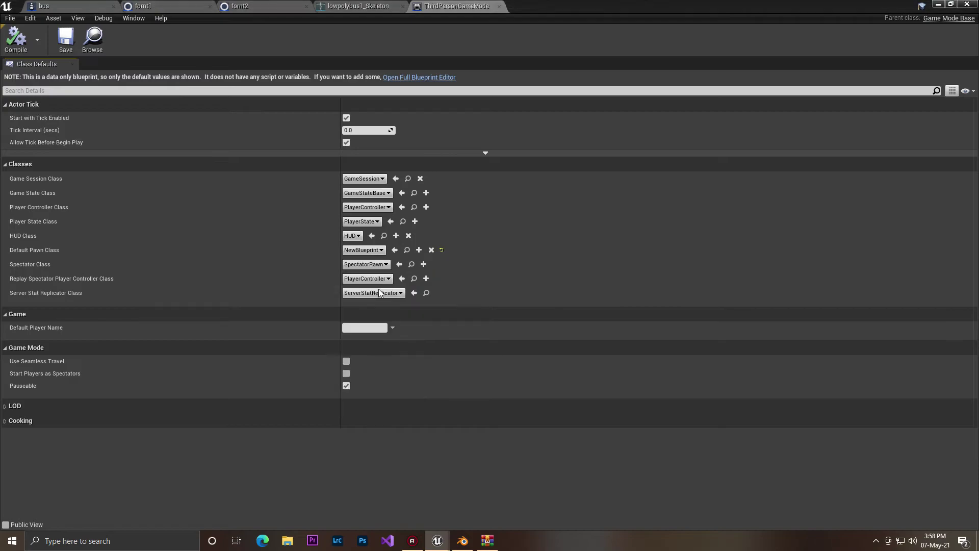
click(64, 42)
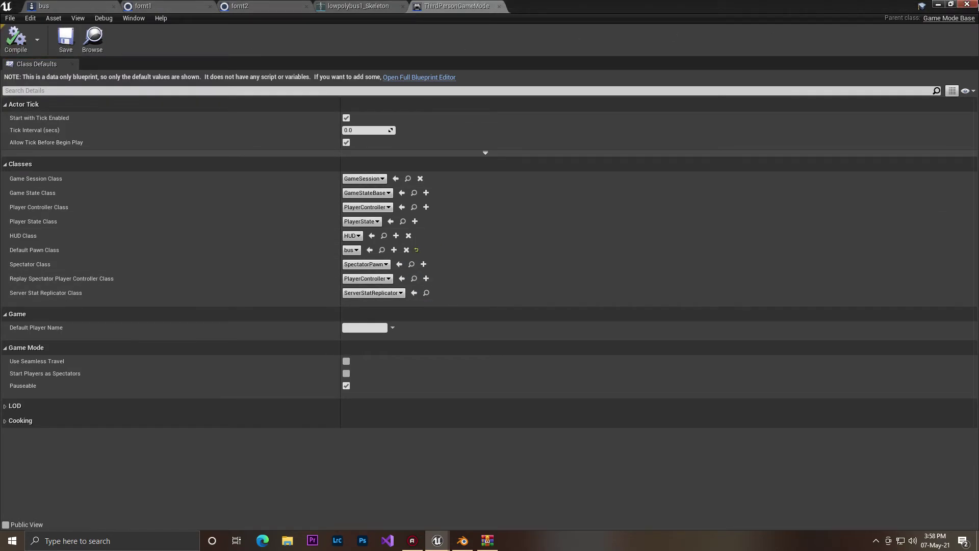
click(939, 4)
Play the level and test the bus by reversing, driving forward and steering right, and stop playing
click(598, 40)
key(Escape)
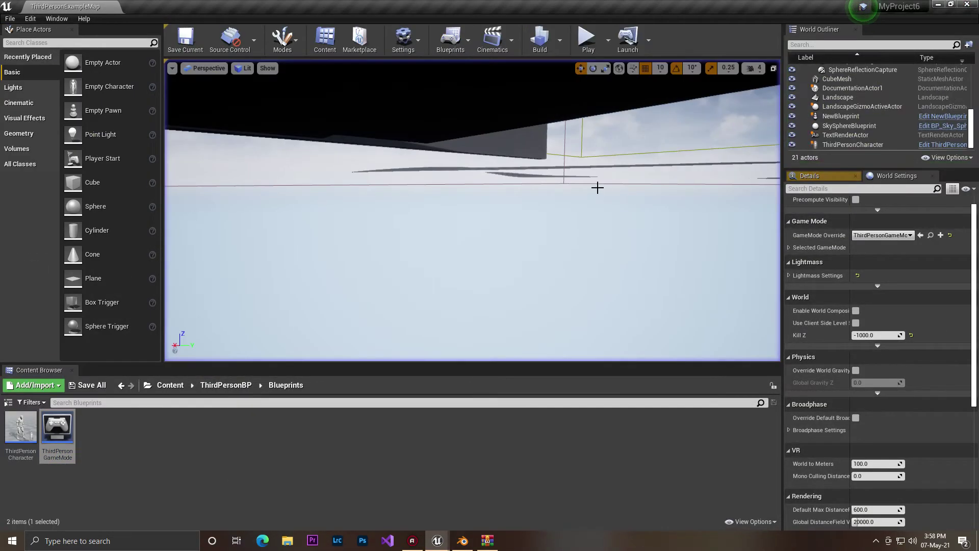
right_drag(510, 204, 480, 189)
click(588, 41)
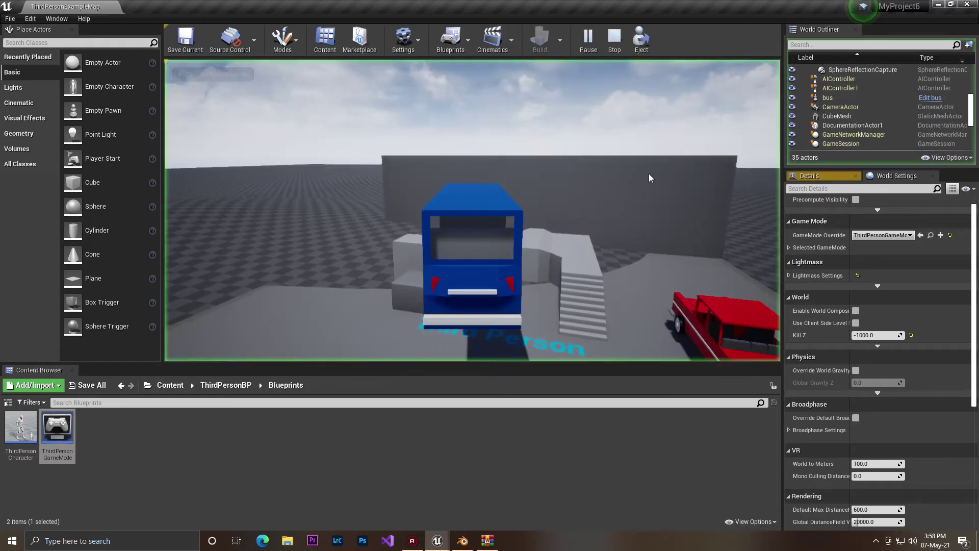
click(649, 167)
key(s)
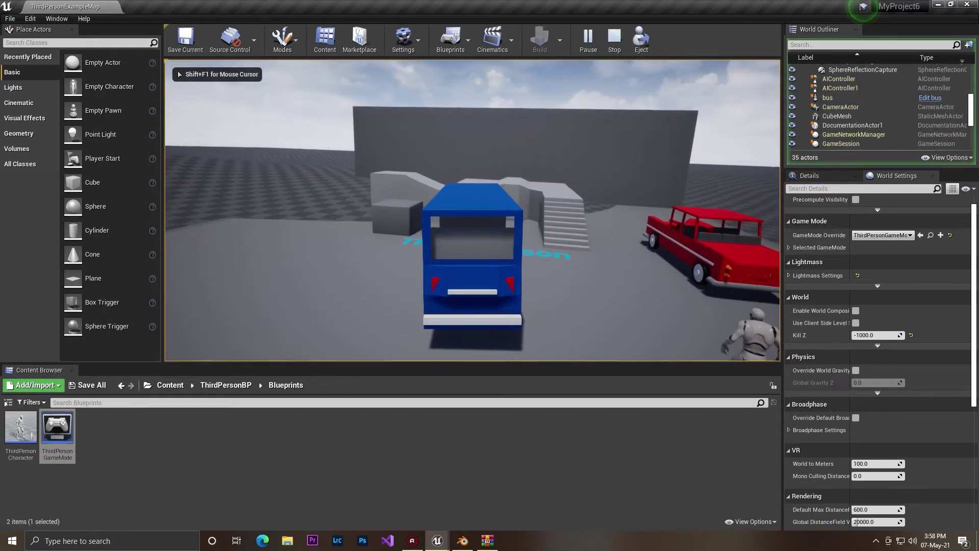
key(w)
key(d)
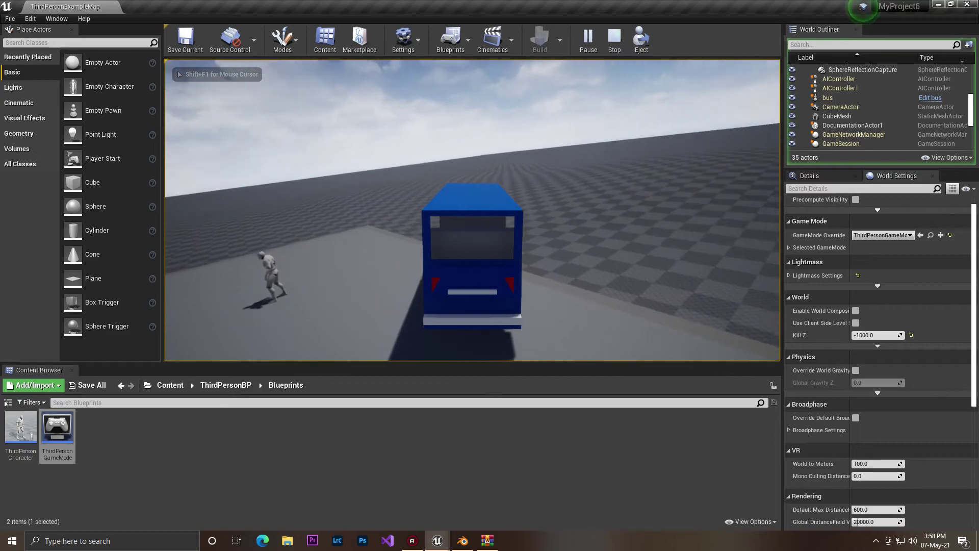
key(Escape)
Place the bus blueprint from Content's NewFolder in the level beside the red pickup and the mannequin
right_drag(472, 211, 428, 207)
click(148, 385)
click(170, 385)
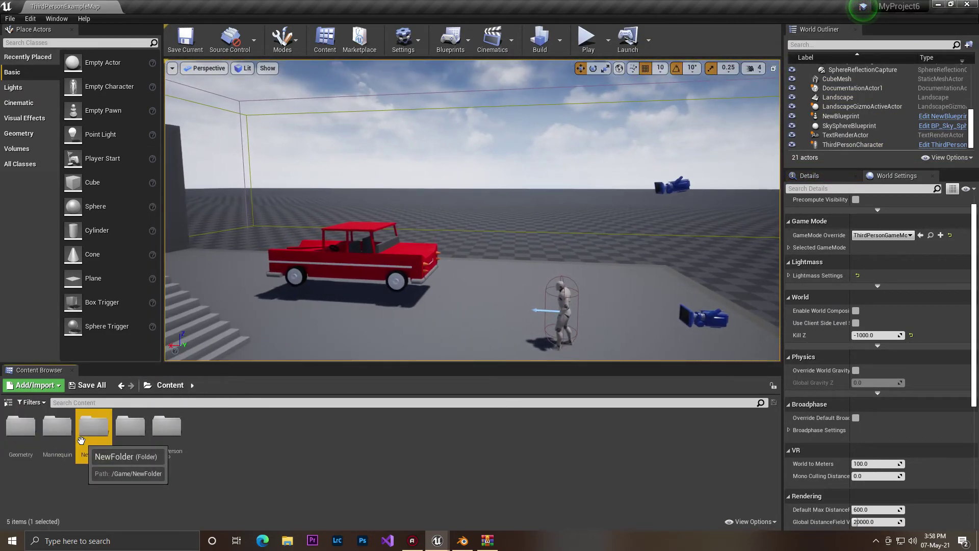
double_click(93, 426)
click(37, 427)
drag(44, 428, 536, 240)
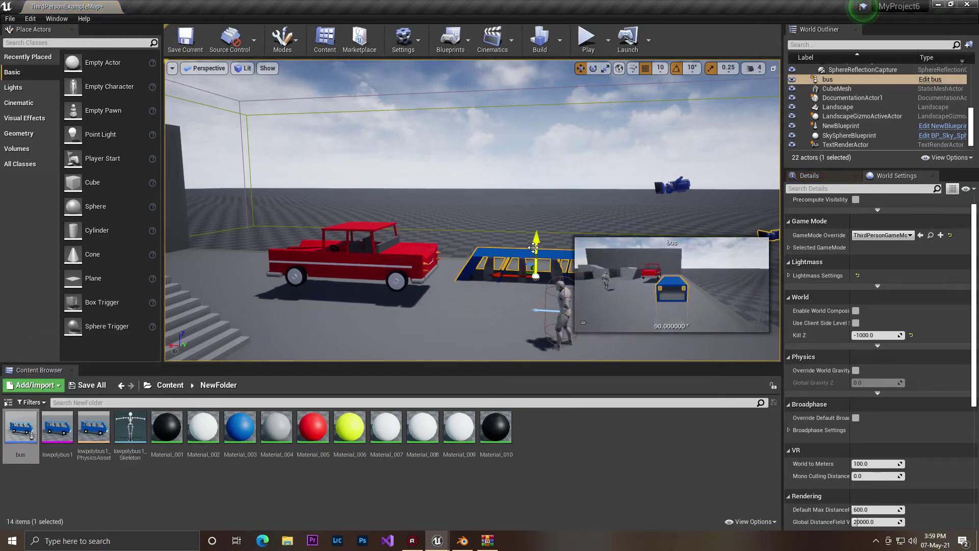
Play the level and drive the bus forward past the placed bus, steering both left and right across the floor
click(587, 37)
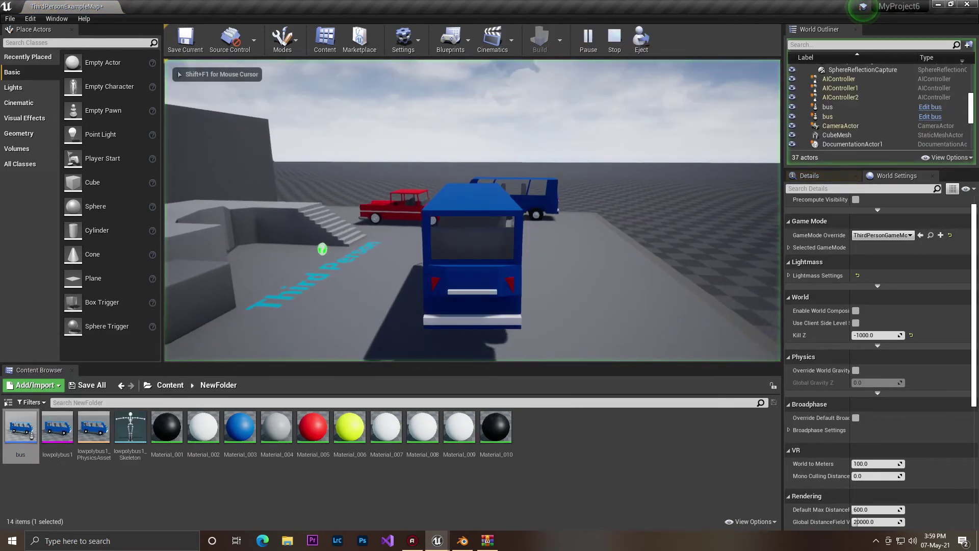
key(w)
key(d)
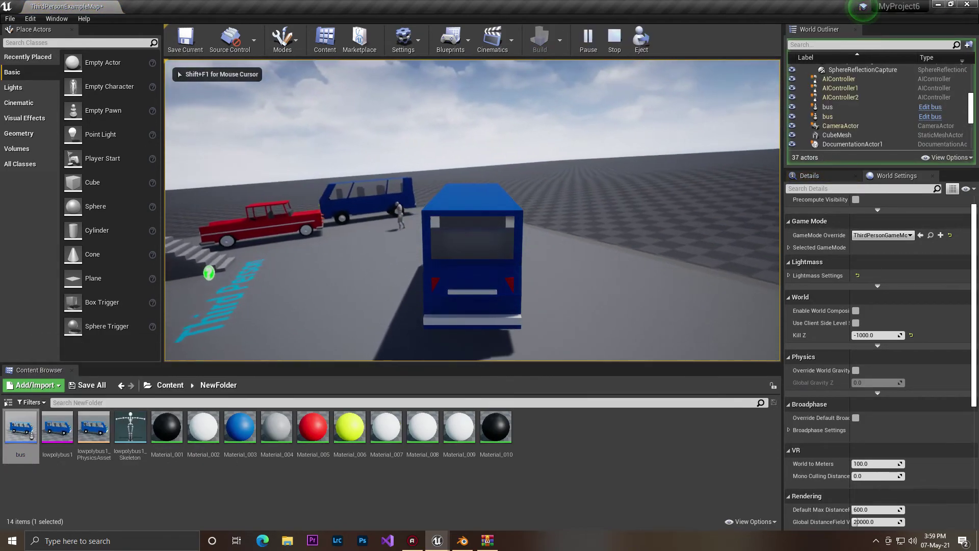
key(w)
key(a)
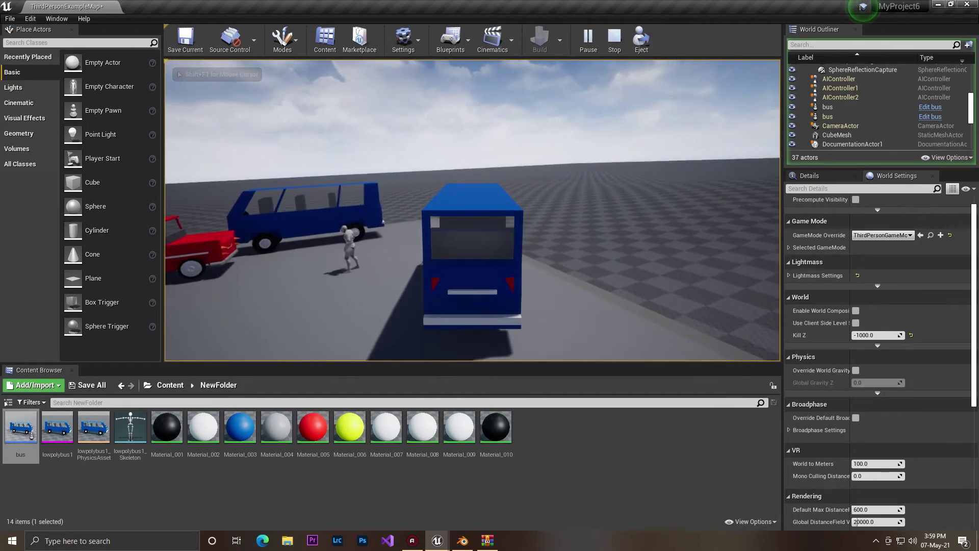
key(w)
key(a)
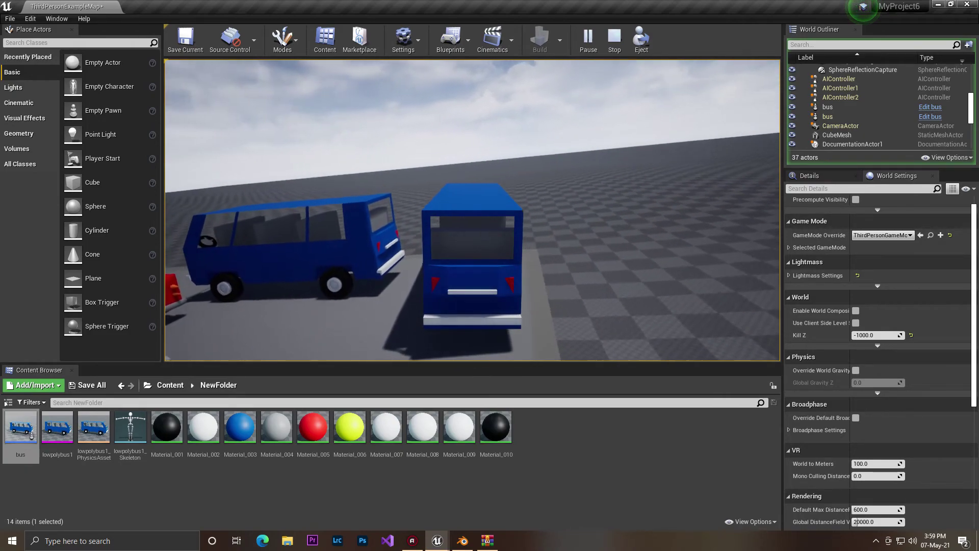
key(w)
key(a)
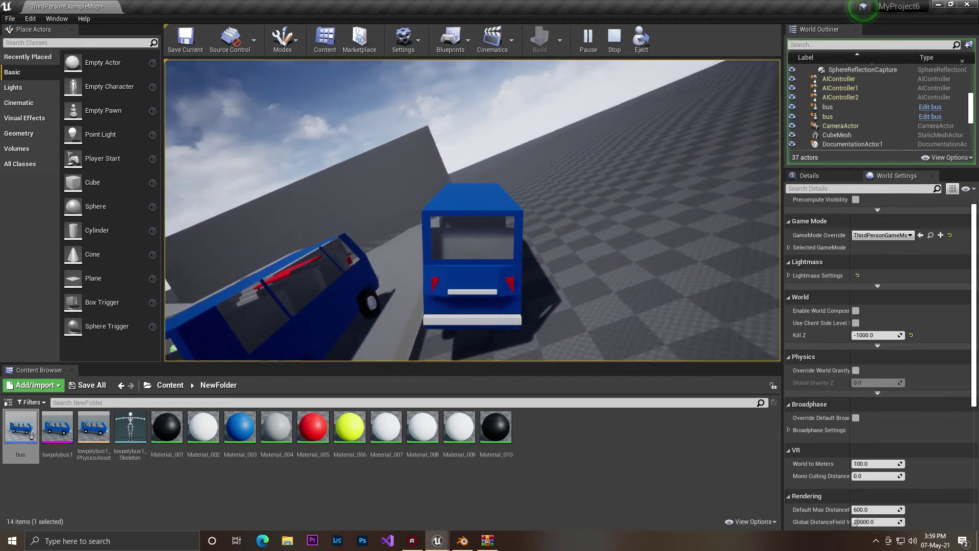
key(w)
key(d)
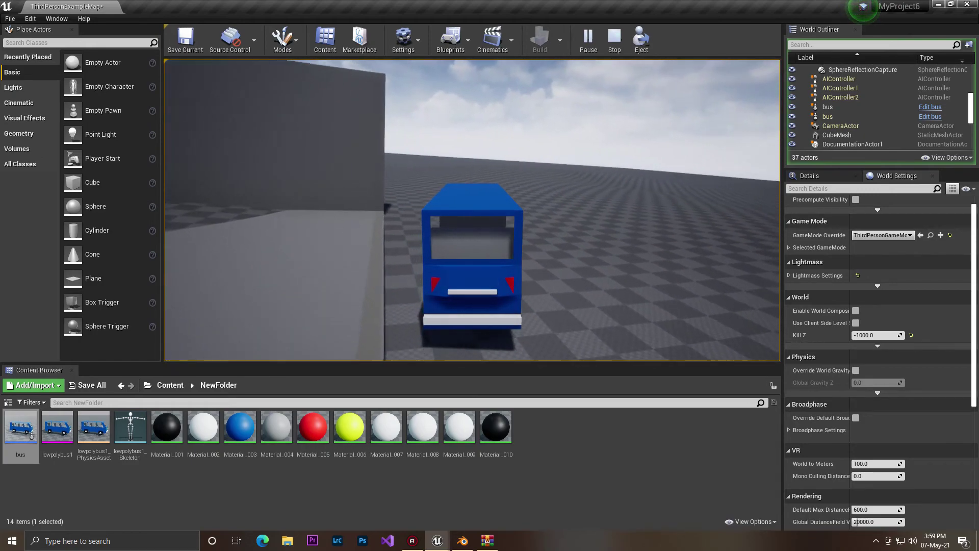
key(w)
key(d)
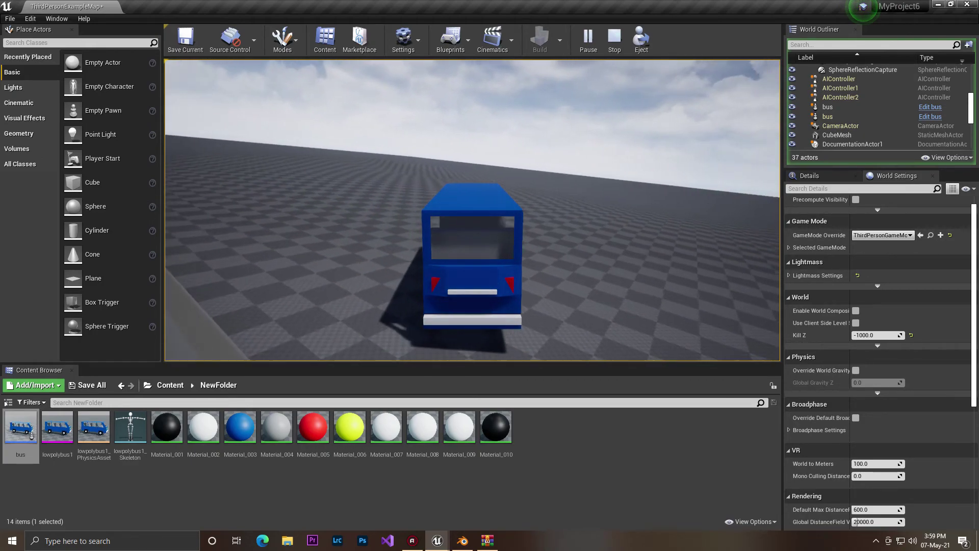
key(w)
key(d)
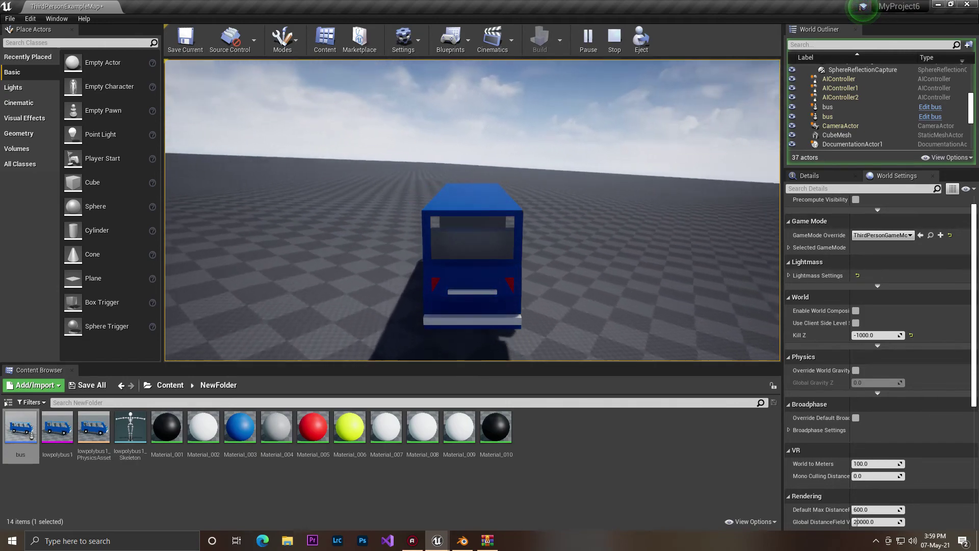